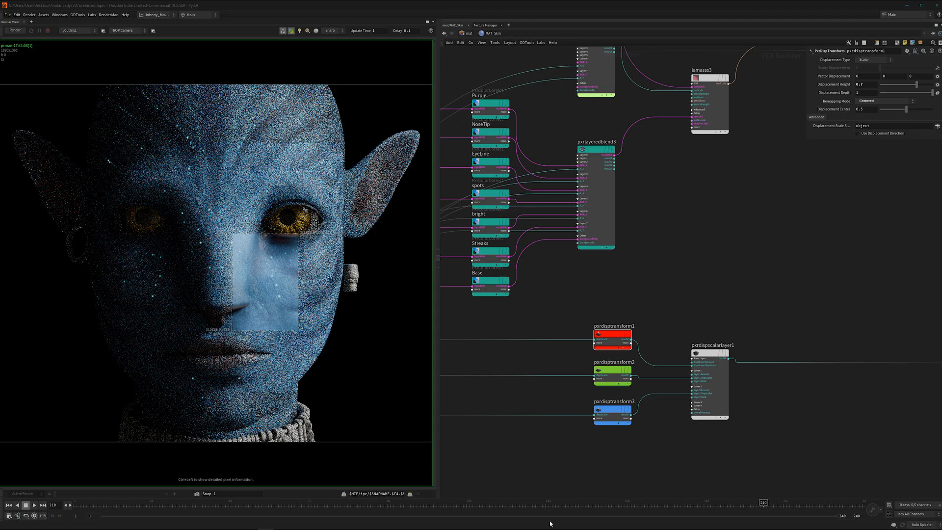
scroll(621, 276, "down", 2)
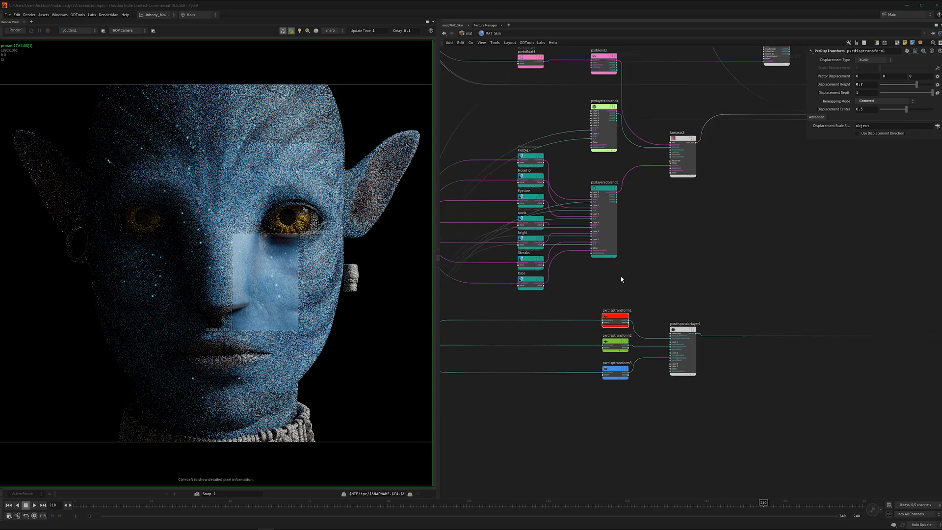
scroll(621, 279, "down", 3)
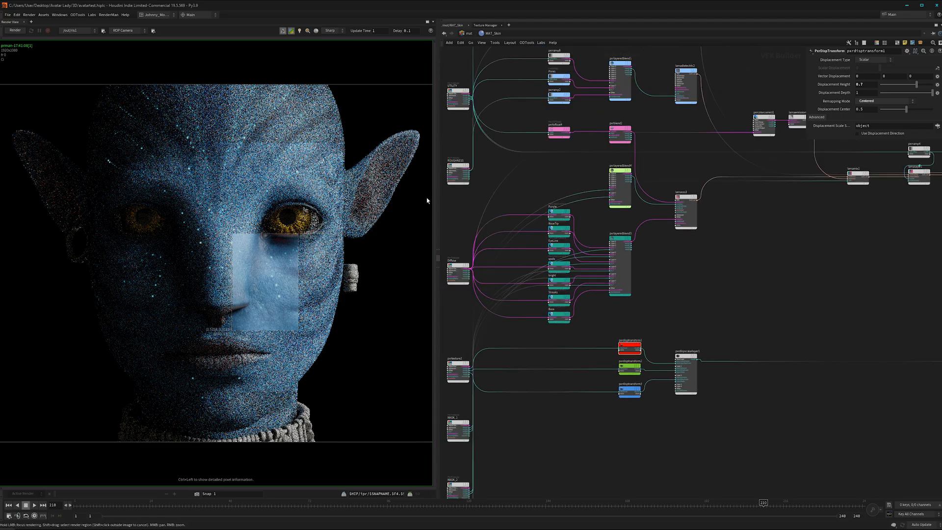
scroll(677, 305, "up", 2)
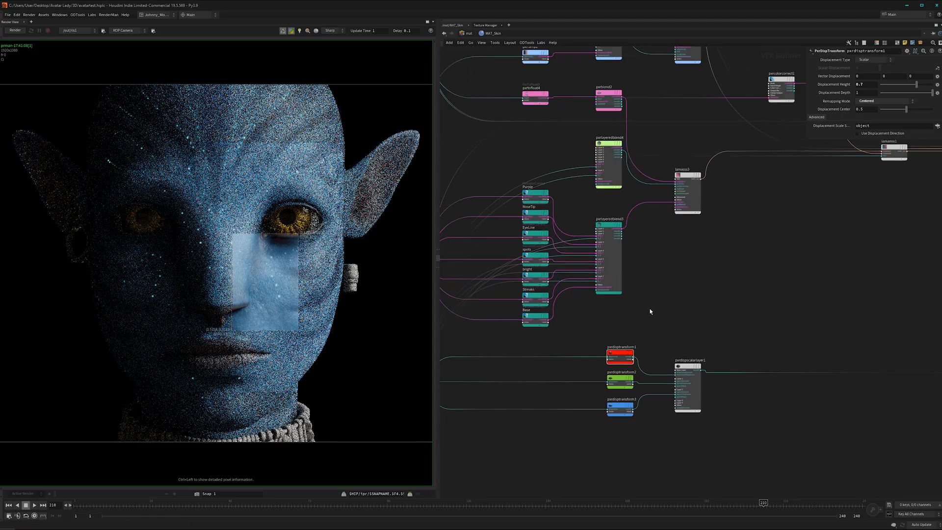
middle_click_drag(654, 320, 655, 327)
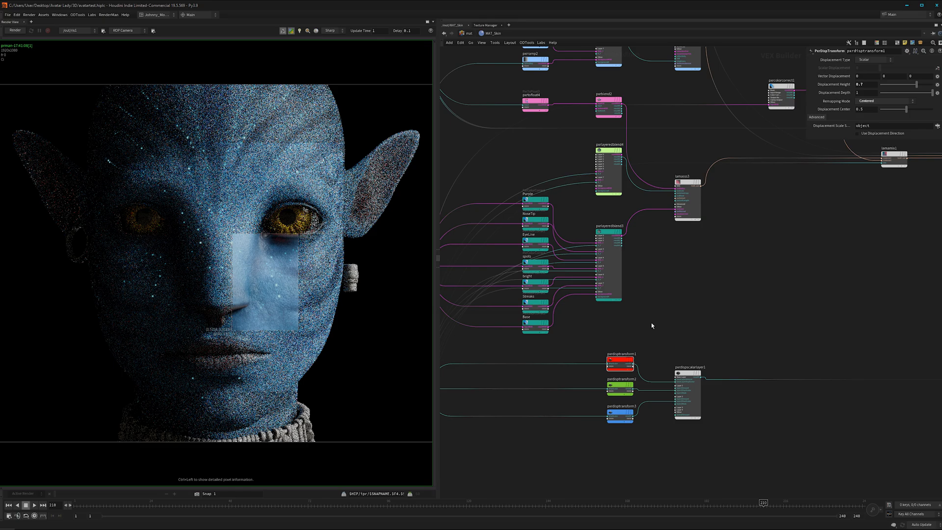
mouse_move(652, 326)
middle_mouse_down()
mouse_move(661, 329)
mouse_move(646, 336)
middle_mouse_up()
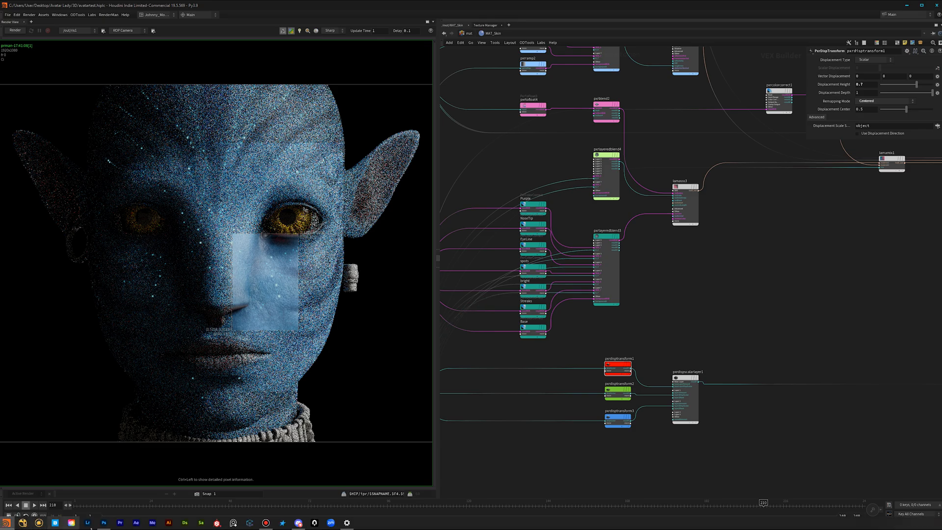
Step: Switch to Photoshop and paint a straight horizontal white line across the middle of the black canvas
left_click(103, 523)
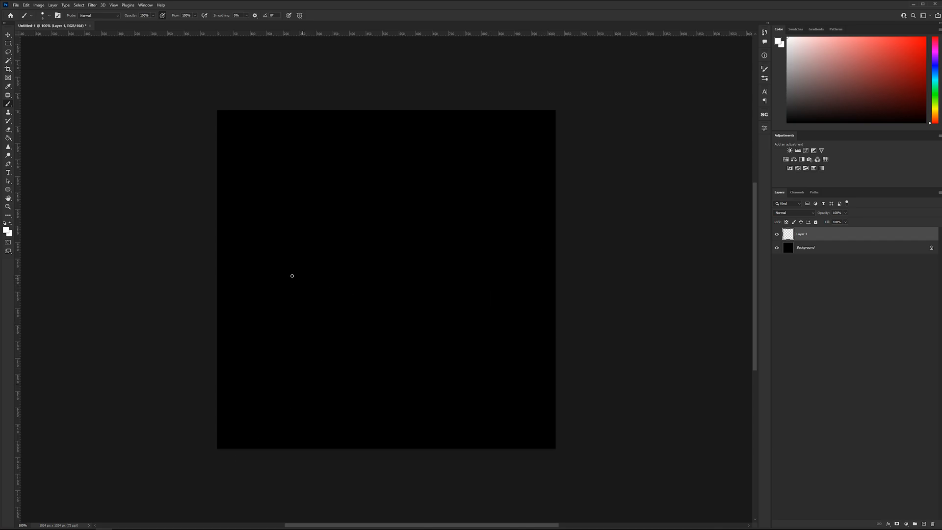
left_click_drag(262, 268, 501, 278, "shift")
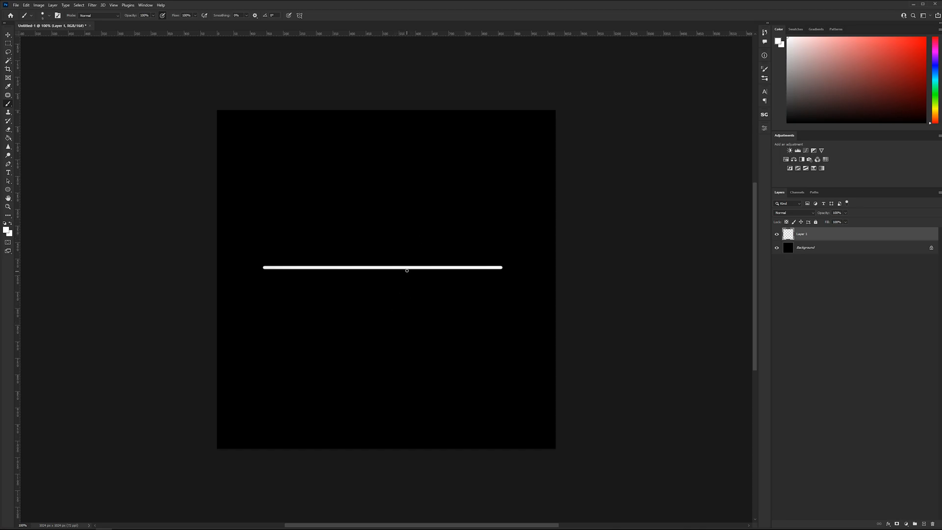
Step: Draw a downward arrow marked 0 and an upward arrow marked 1 from the line, and label the line's end 0.5
mouse_move(405, 269)
left_mouse_down()
mouse_move(405, 296)
mouse_move(395, 289)
mouse_move(418, 315)
mouse_move(411, 304)
left_mouse_up()
mouse_move(420, 268)
left_mouse_down()
mouse_move(420, 241)
mouse_move(430, 252)
mouse_move(411, 250)
left_mouse_up()
left_click_drag(425, 234, 434, 245)
mouse_move(513, 259)
left_mouse_down()
mouse_move(508, 270)
mouse_move(512, 260)
mouse_move(534, 285)
mouse_move(537, 255)
left_mouse_up()
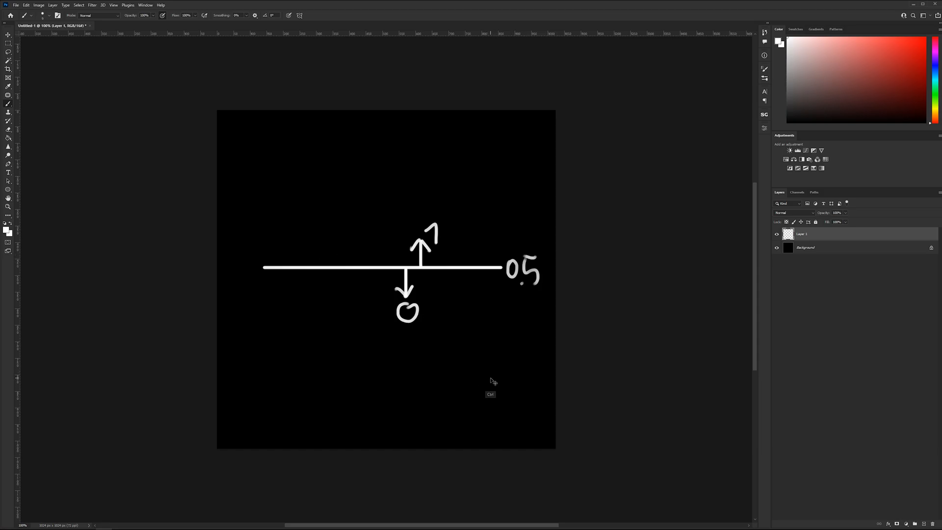
Step: Undo the arrows and number labels, keeping only the horizontal line
key("ctrl+z")
key("ctrl+z")
key("ctrl+z")
key("ctrl+z")
key("ctrl+z")
key("ctrl+z")
key("ctrl+z")
key("ctrl+z")
key("ctrl+z")
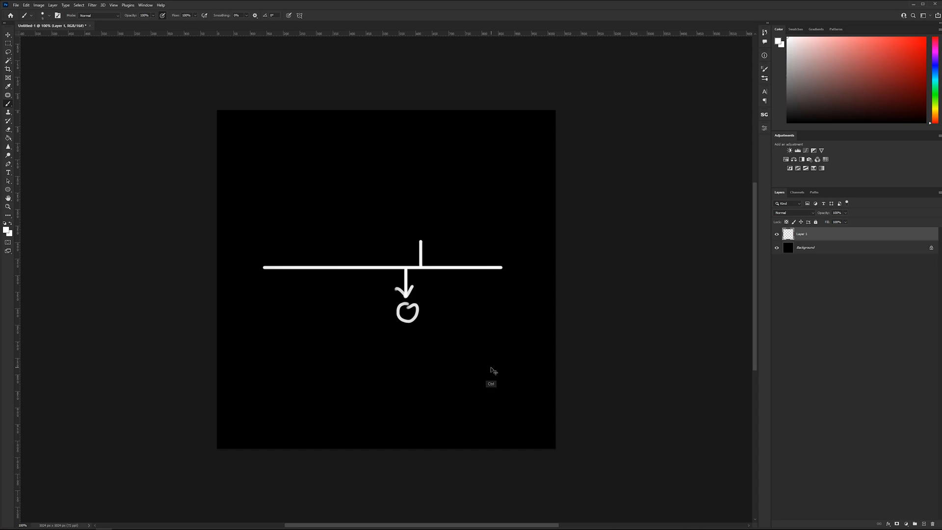
key("ctrl+z")
key("ctrl+z")
key("ctrl+z")
Step: Draw a wave oscillating above and below the full length of the line, and undo it
mouse_move(273, 268)
left_mouse_down()
mouse_move(292, 258)
mouse_move(309, 277)
mouse_move(315, 255)
mouse_move(336, 255)
mouse_move(351, 292)
mouse_move(385, 253)
mouse_move(398, 300)
mouse_move(429, 254)
mouse_move(441, 285)
mouse_move(453, 254)
mouse_move(499, 268)
left_mouse_up()
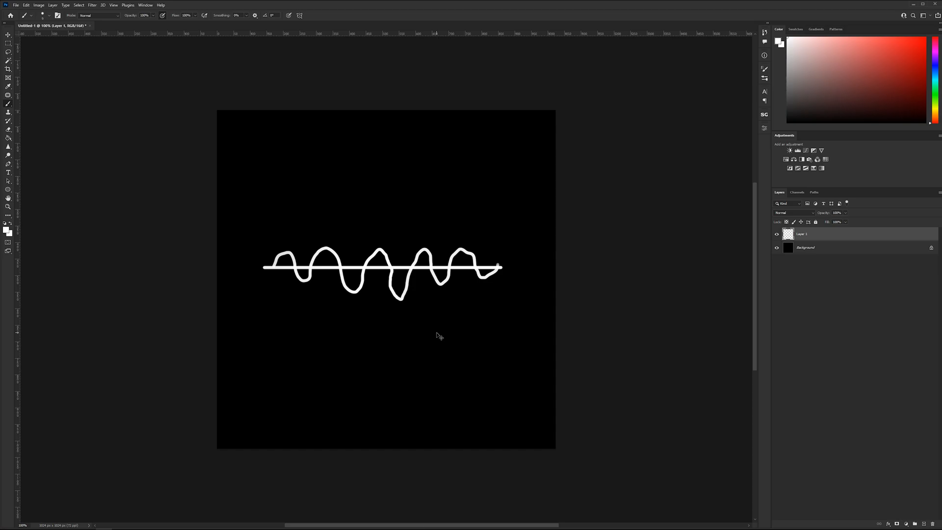
key("ctrl+z")
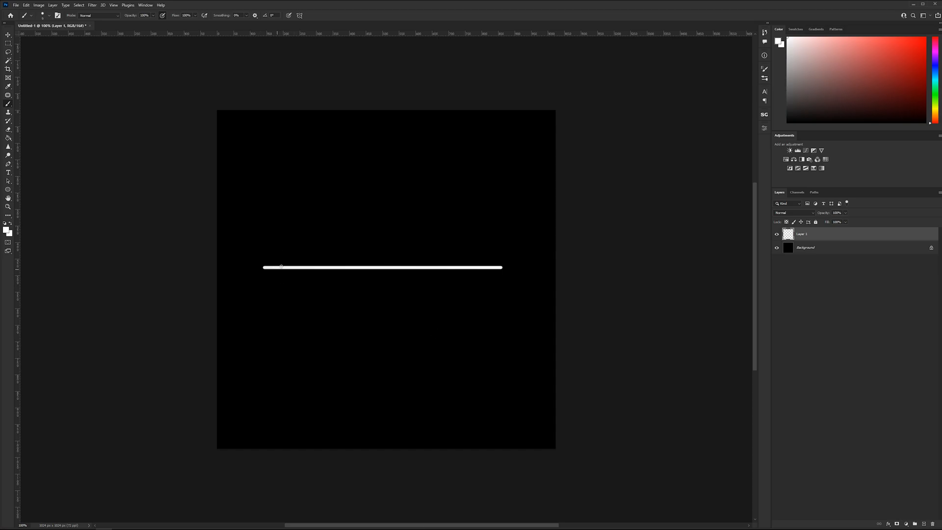
Step: Draw a wave along the line that starts with a dip below it, and switch back to Houdini
mouse_move(277, 268)
left_mouse_down()
mouse_move(287, 293)
mouse_move(301, 292)
mouse_move(312, 261)
mouse_move(325, 257)
mouse_move(339, 288)
mouse_move(356, 296)
mouse_move(378, 257)
mouse_move(391, 259)
mouse_move(398, 292)
mouse_move(448, 264)
mouse_move(465, 291)
left_mouse_up()
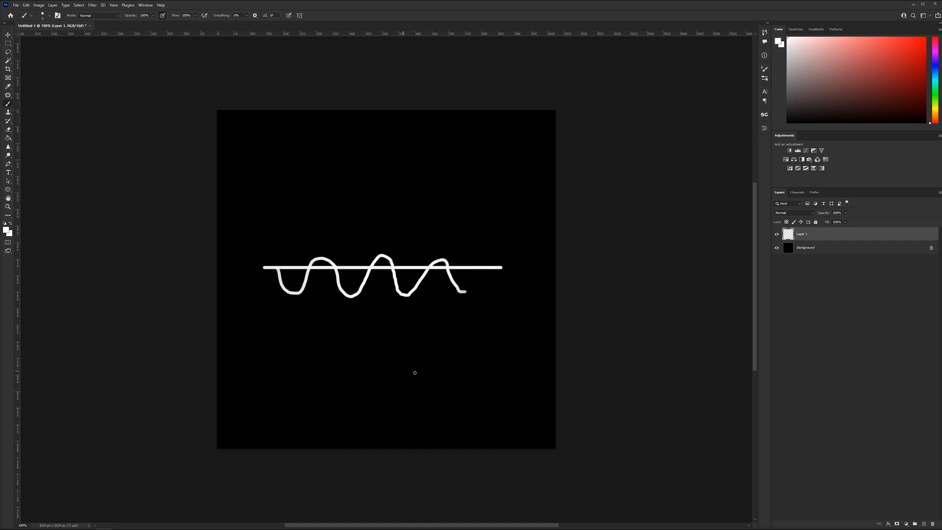
mouse_move(104, 524)
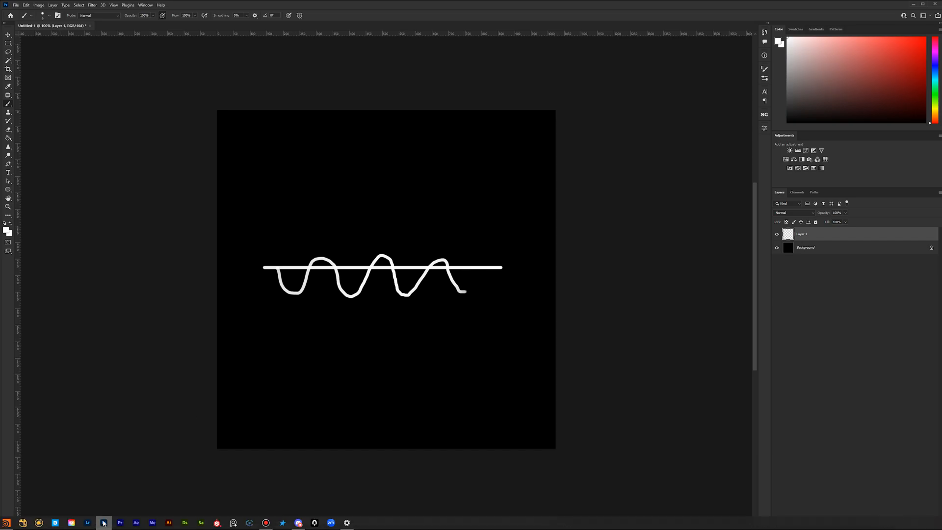
left_click(6, 523)
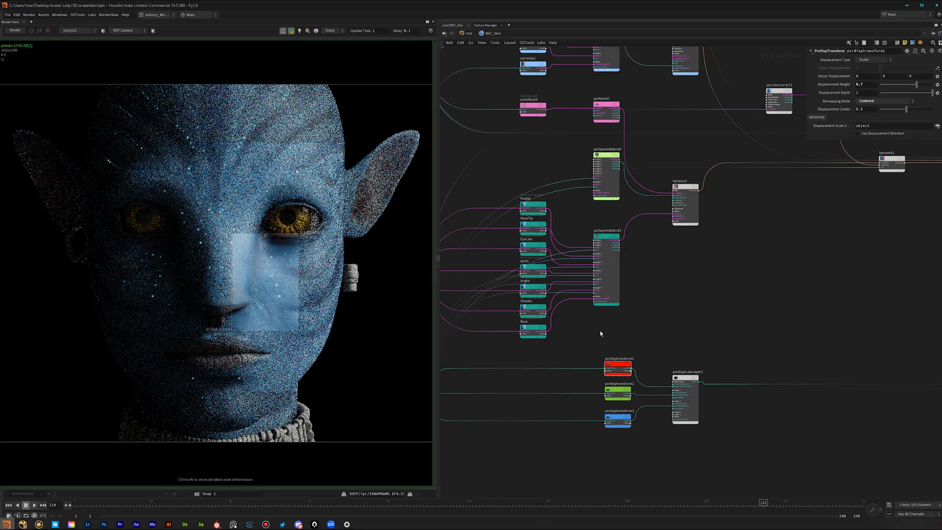
Step: Examine the skin material network, from the displacement transforms out to the surrounding texture and blend nodes
middle_click_drag(685, 343, 715, 315)
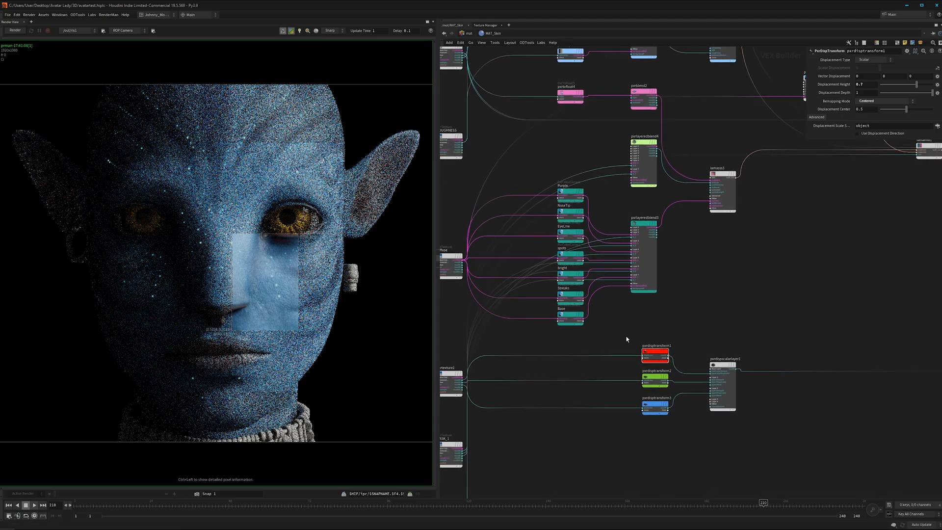
middle_click_drag(614, 330, 566, 299)
scroll(619, 328, "up", 3)
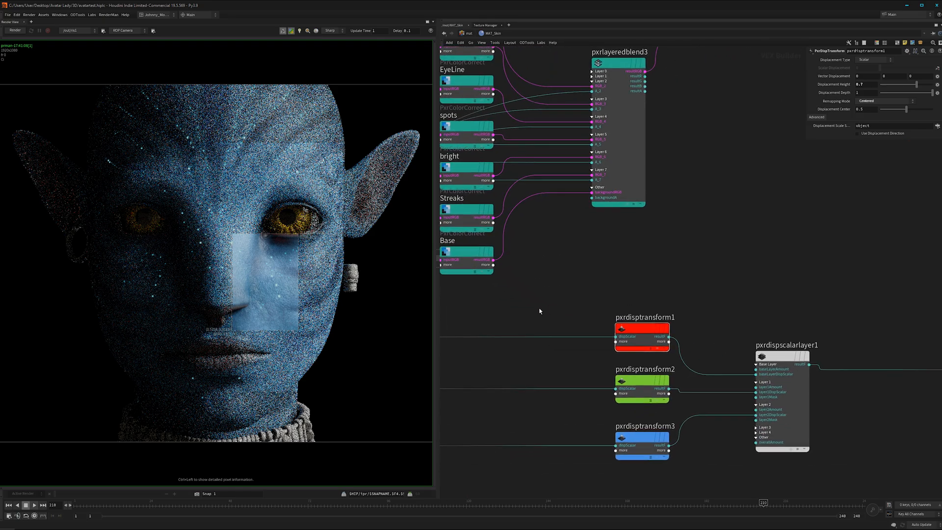
scroll(530, 311, "down", 2)
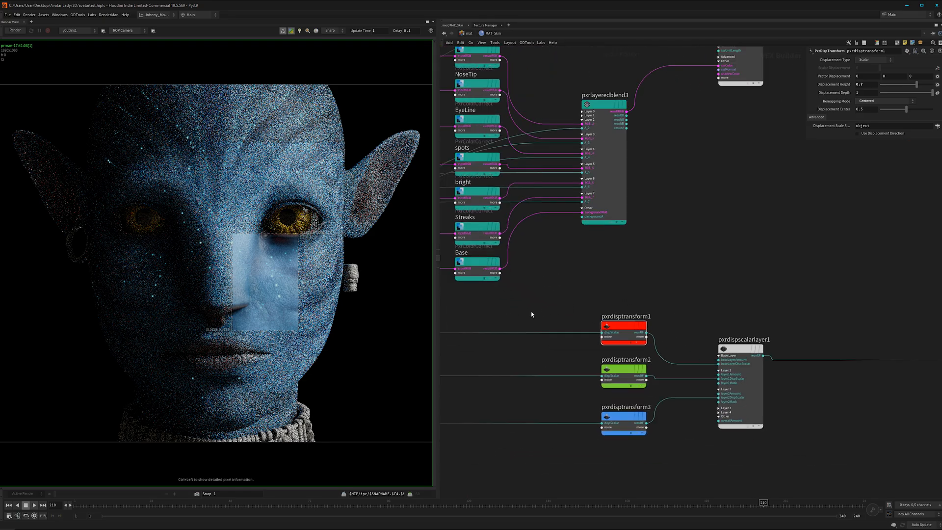
scroll(540, 319, "down", 3)
middle_click_drag(585, 300, 600, 334)
scroll(607, 327, "down", 2)
middle_click_drag(677, 325, 671, 370)
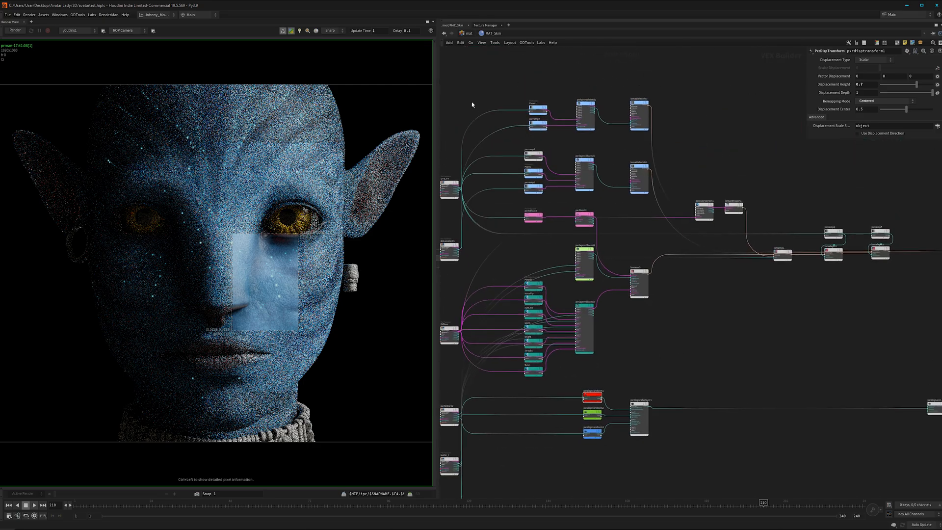
Step: Select the three pxrdisptransform nodes together with pxrdispscalarlayer1
middle_click_drag(651, 322, 635, 266)
scroll(654, 354, "up", 6)
left_click_drag(633, 194, 508, 430)
scroll(571, 422, "down", 1)
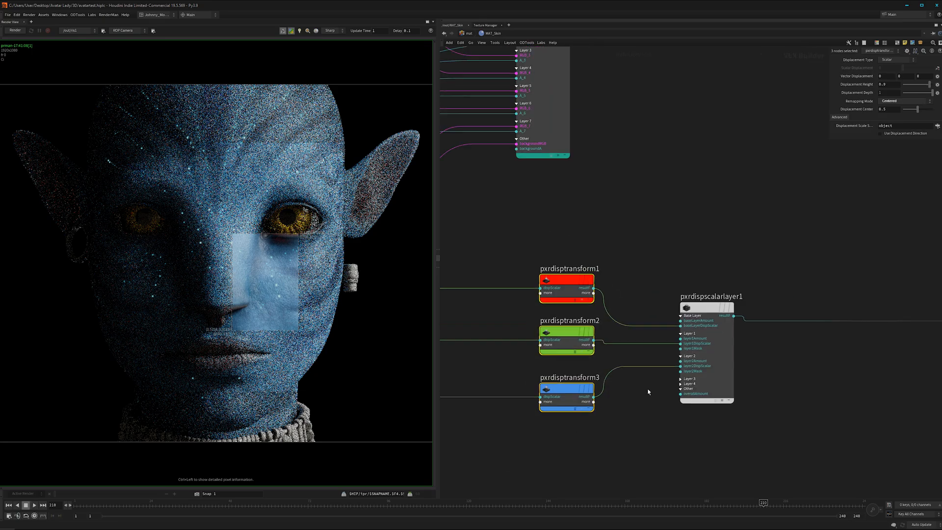
left_click_drag(809, 231, 520, 438)
Step: Follow the scalar layer's output along the network and select pxrdisplace1 to inspect its parameters
scroll(551, 437, "down", 4)
middle_click_drag(763, 418, 581, 398)
middle_click_drag(706, 384, 623, 380)
scroll(721, 319, "up", 3)
middle_click_drag(721, 320, 622, 384)
middle_click_drag(732, 258, 886, 164)
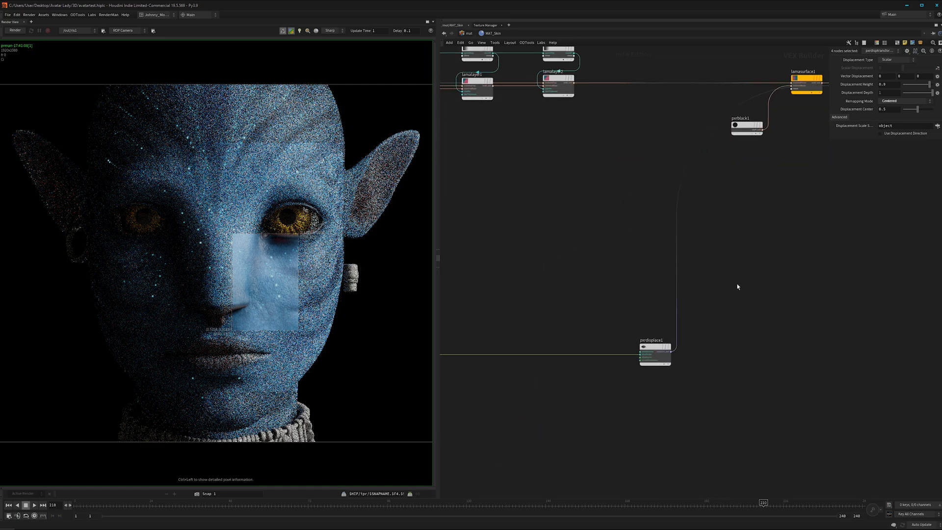
left_click_drag(732, 304, 532, 413)
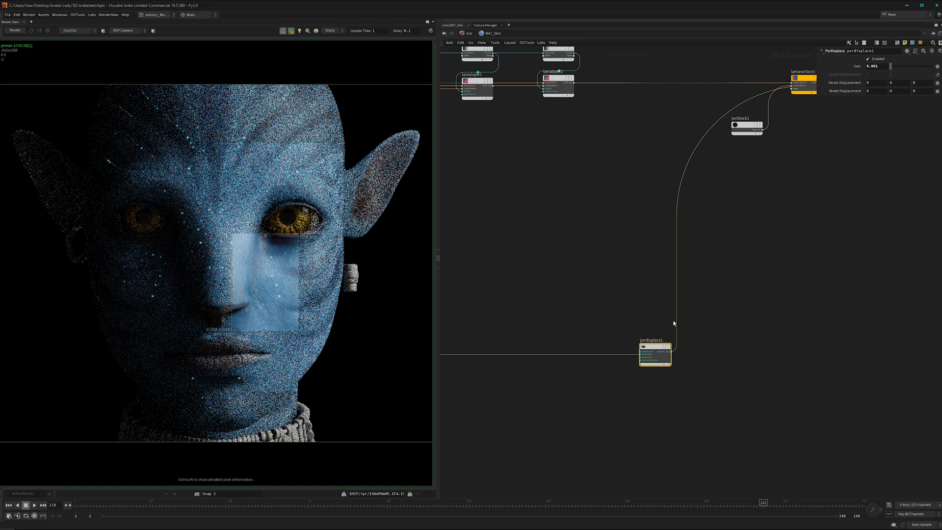
middle_click_drag(698, 323, 705, 326)
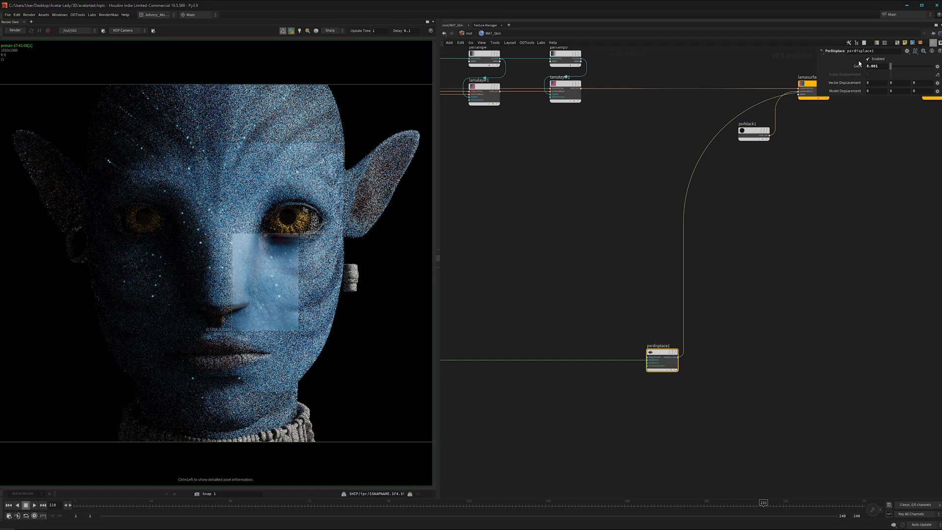
Step: Return to the displacement branch and select its three transform nodes and the scalar layer node
scroll(572, 305, "down", 3)
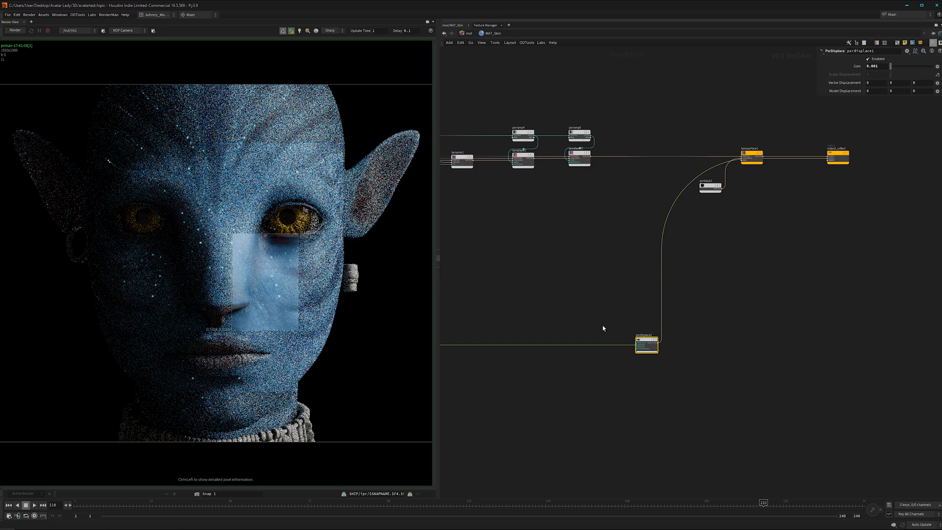
middle_click_drag(591, 322, 632, 326)
scroll(599, 322, "down", 5)
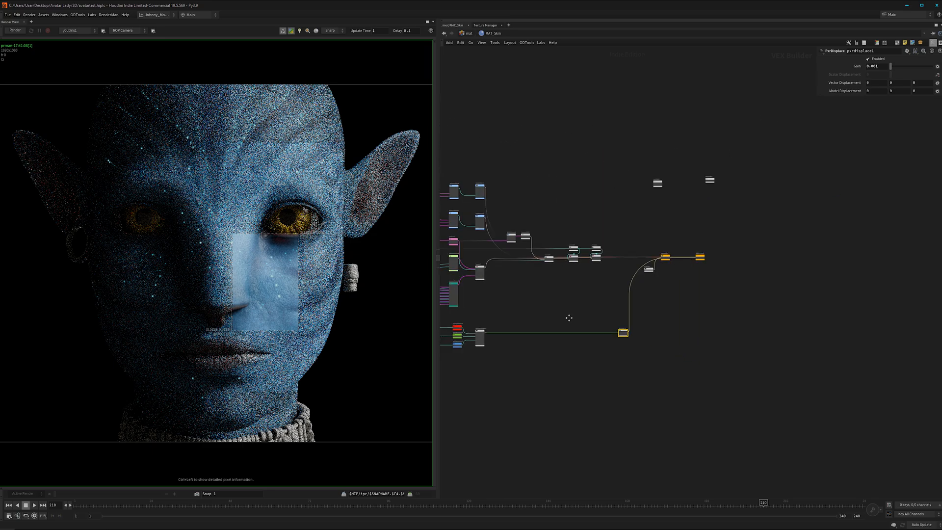
middle_click_drag(569, 318, 666, 325)
scroll(579, 360, "up", 5)
middle_click_drag(553, 360, 627, 367)
scroll(617, 368, "up", 4)
left_click_drag(756, 194, 536, 412)
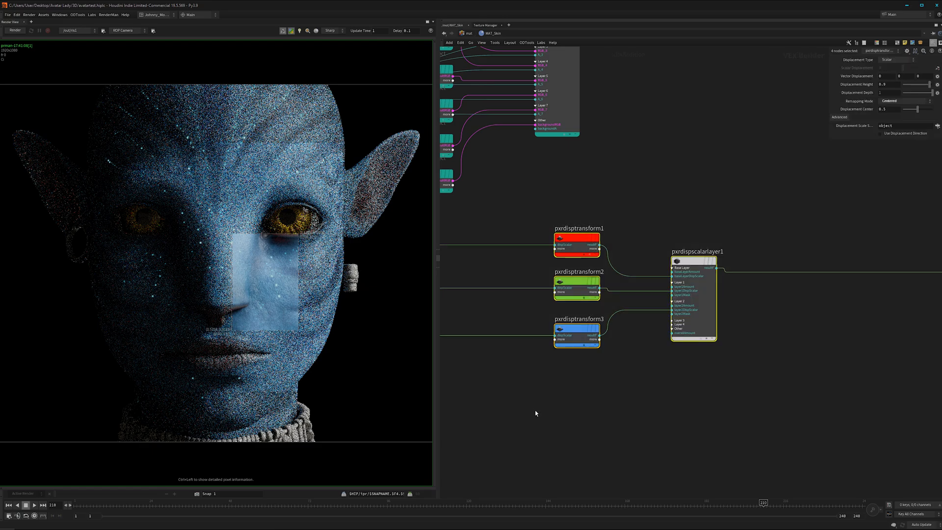
Step: Clear the group selection and select only pxrdisptransform1 to inspect its displacement settings
middle_click_drag(570, 410, 600, 404)
scroll(621, 388, "up", 3)
middle_click_drag(666, 202, 645, 279)
left_click(667, 209)
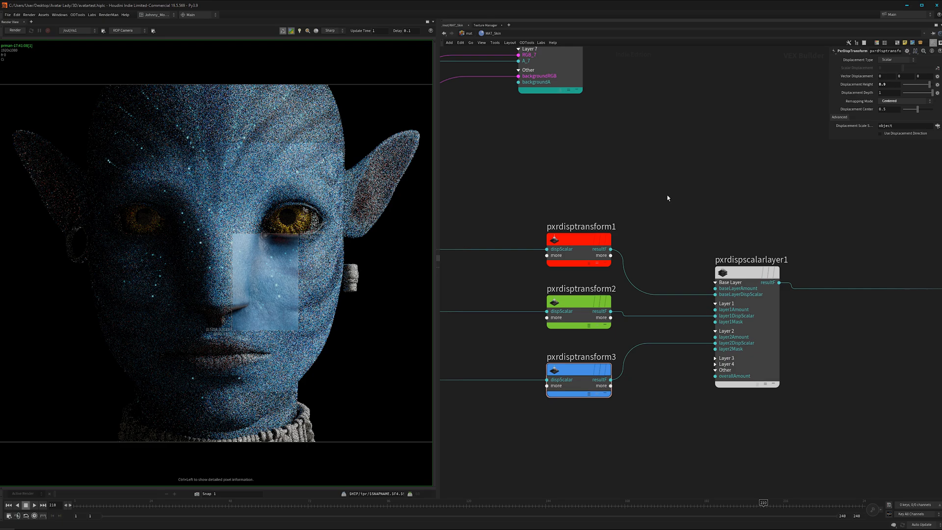
left_click_drag(673, 191, 531, 276)
mouse_move(576, 241)
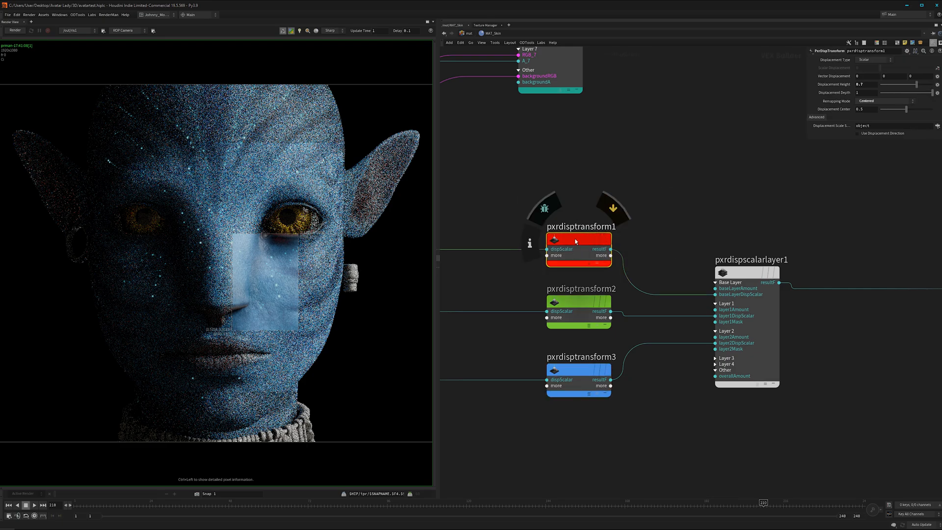
middle_click_drag(663, 246, 626, 241)
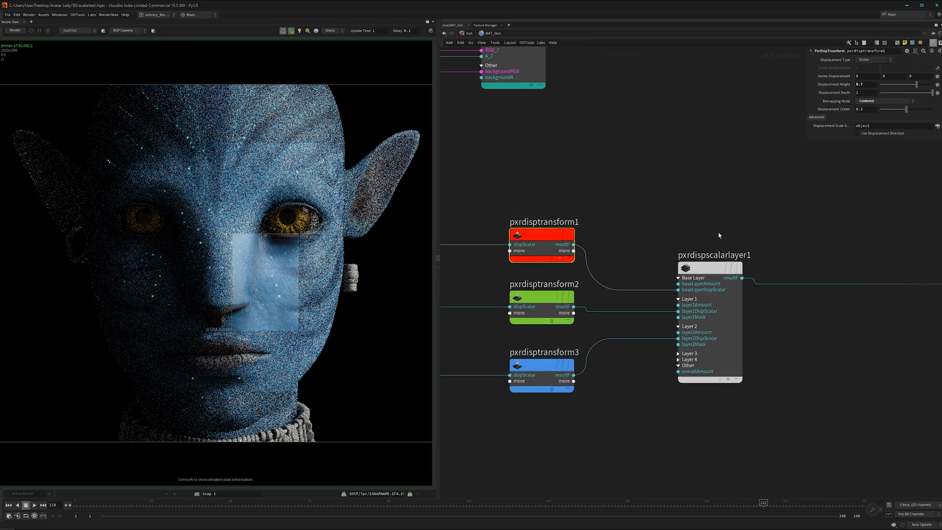
Step: Select only pxrdispscalarlayer1 to inspect its layer settings
left_click_drag(790, 222, 628, 458)
middle_click_drag(658, 438, 631, 361)
scroll(623, 387, "down", 4)
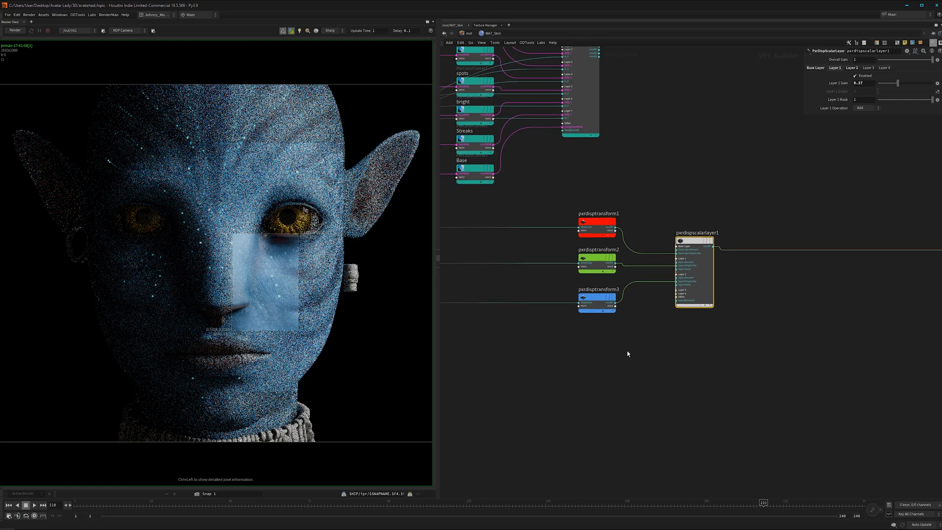
middle_click_drag(656, 381, 646, 362)
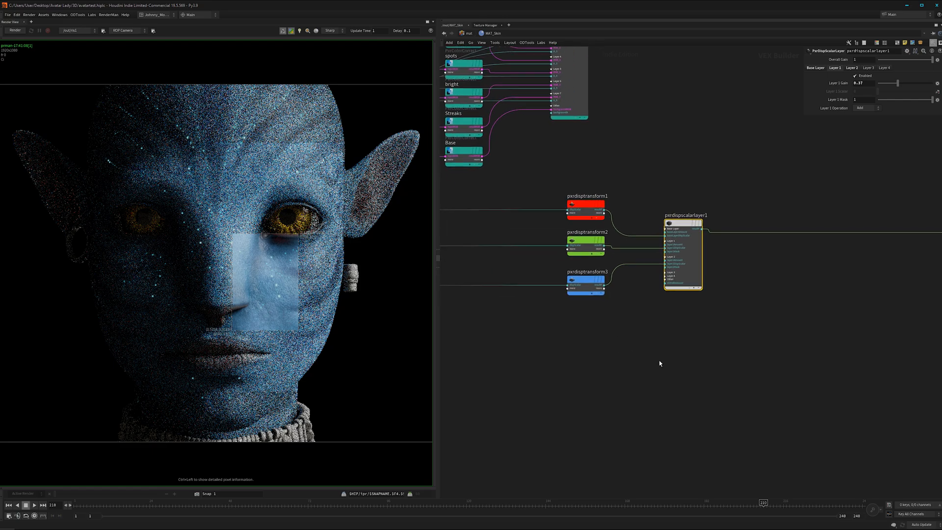
left_click(679, 360)
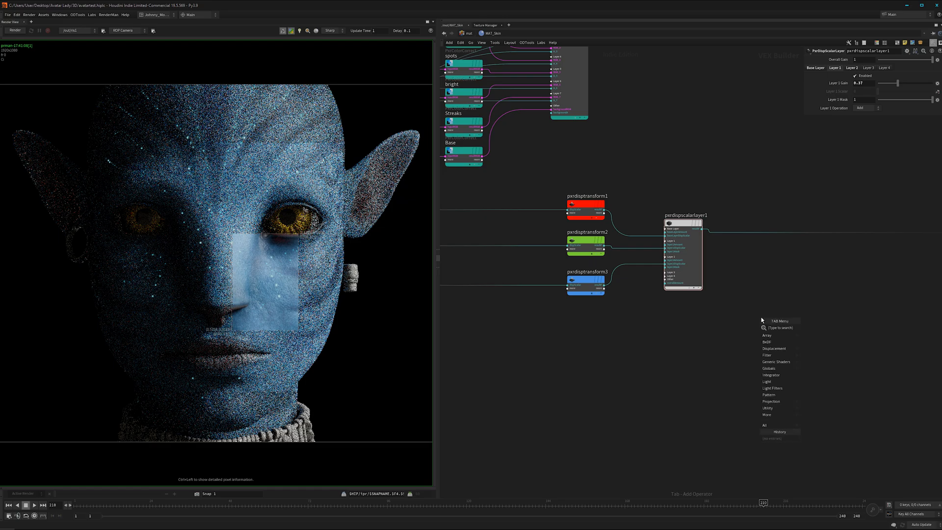
key("Tab")
type("layer")
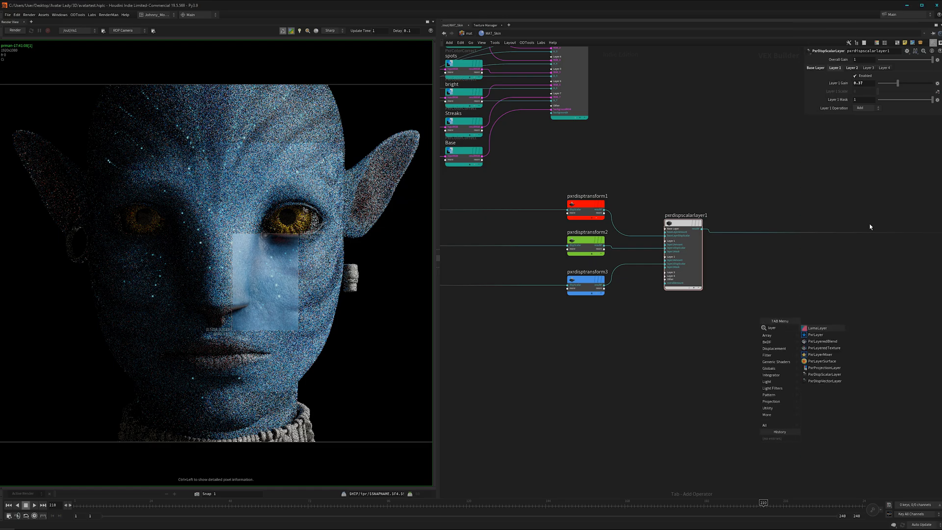
left_click(827, 348)
left_click(797, 341)
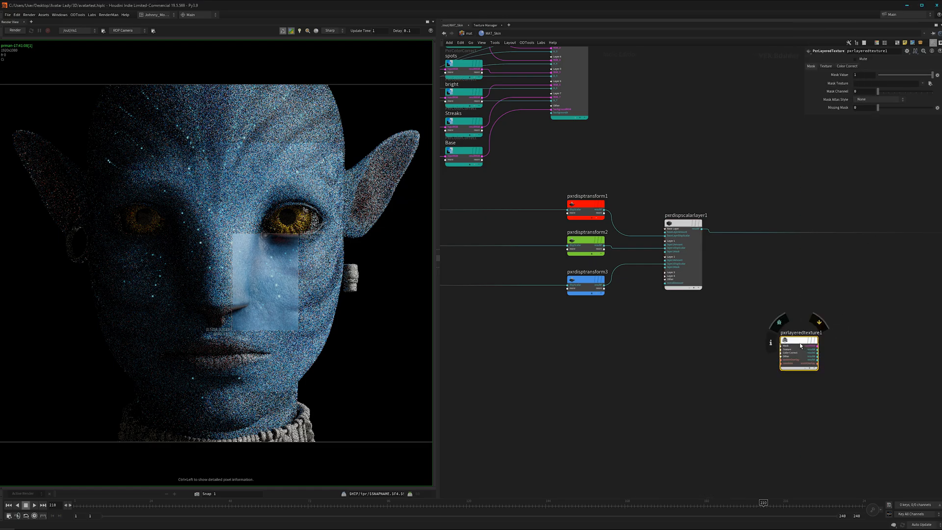
key("Delete")
Step: Add a PxrLayeredBlend node in the empty area below the displacement scalar layer and frame it
key("Tab")
type("layer")
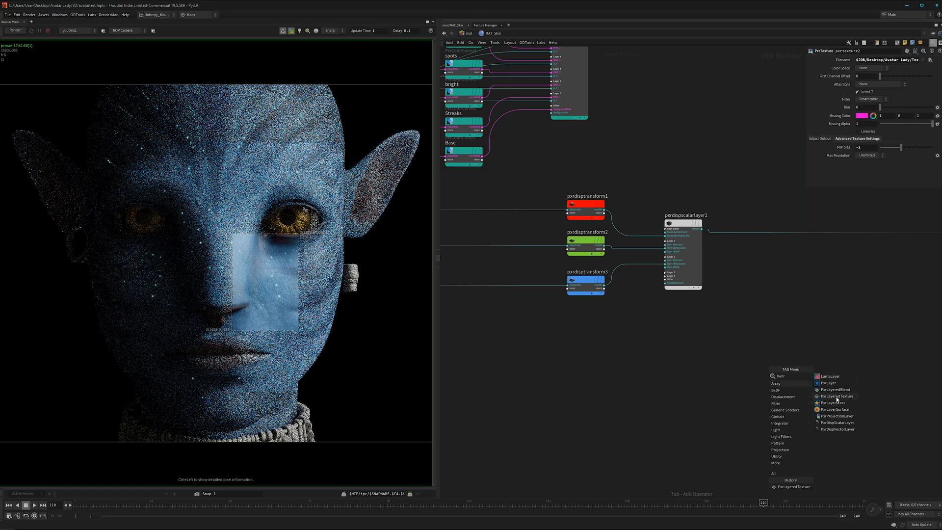
left_click(831, 390)
left_click(804, 387)
key("f")
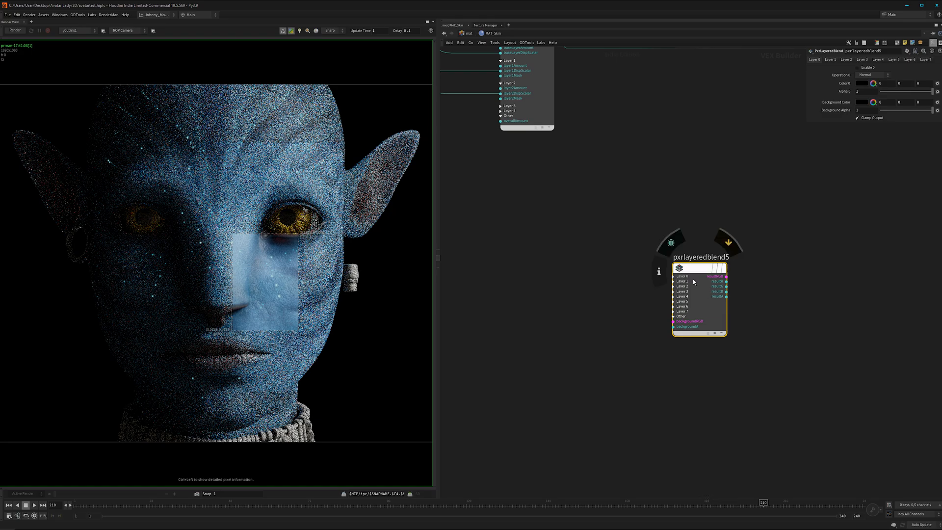
Step: Examine the layered blend node's Operation setting for layer 0
left_click(865, 75)
left_click(869, 74)
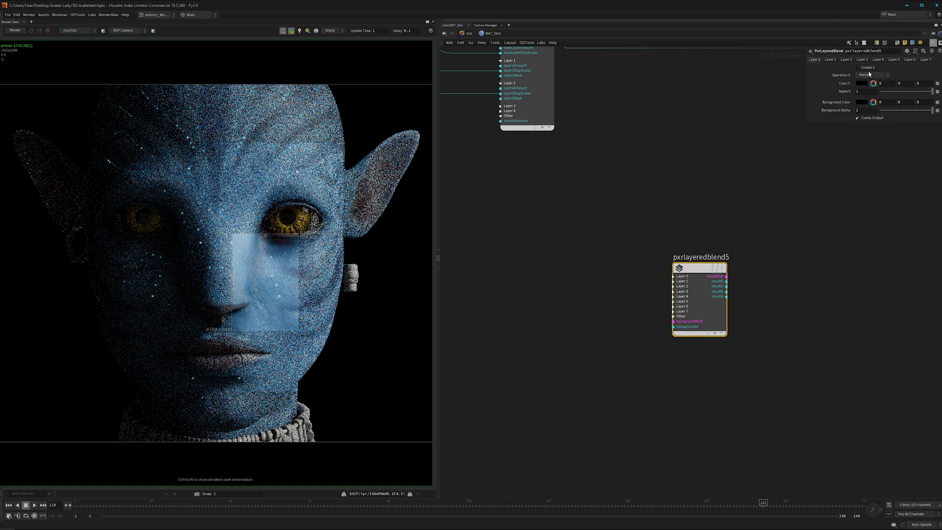
middle_click_drag(765, 257, 760, 253)
left_click_drag(762, 221, 621, 368)
middle_click_drag(596, 379, 652, 397)
scroll(533, 252, "down", 3)
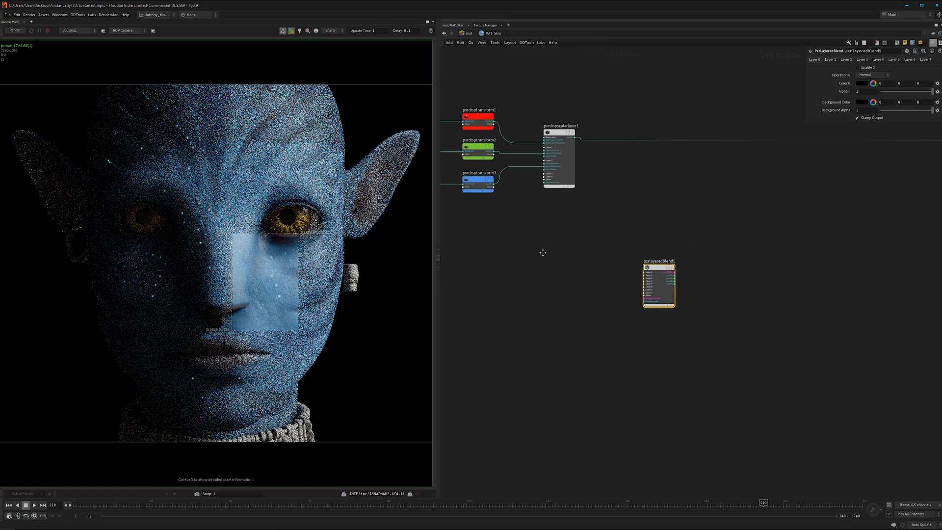
Step: Return to the displacement transform nodes and select pxrdisptransform1
middle_click_drag(542, 252, 615, 311)
scroll(537, 138, "up", 2)
middle_click_drag(583, 181, 596, 171)
scroll(596, 173, "up", 2)
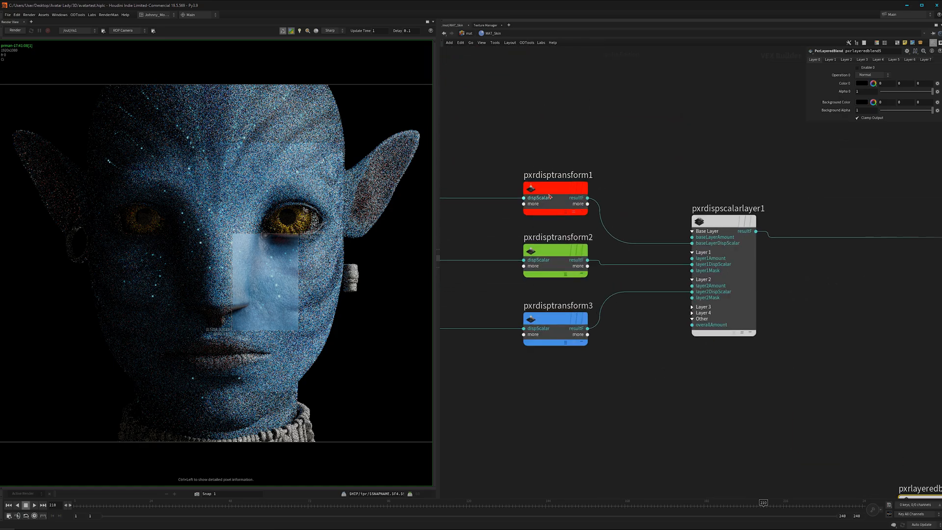
left_click(553, 189)
scroll(701, 397, "up", 1)
scroll(701, 397, "down", 3)
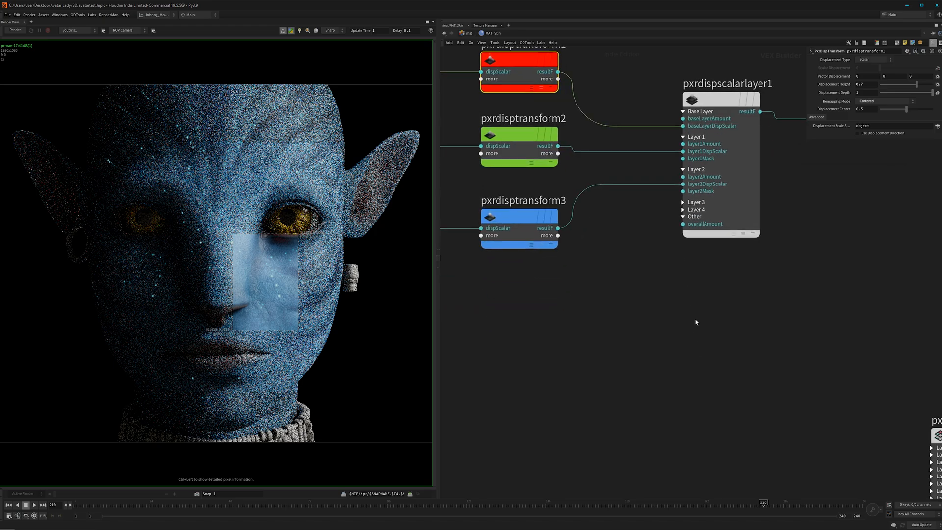
Step: Add a PxrRamp node in the empty area beside the new layered blend node
key("Tab")
type("ramp")
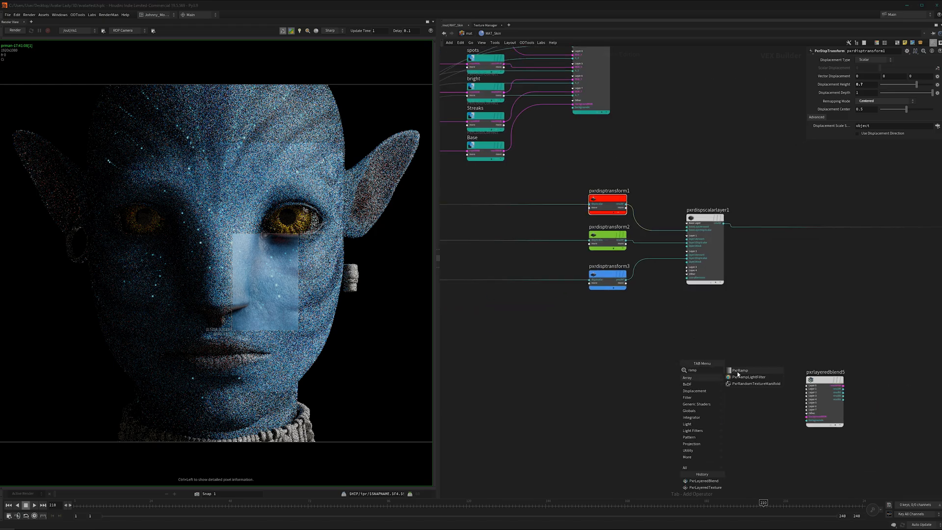
key("Return")
left_click(708, 376)
scroll(763, 349, "up", 3)
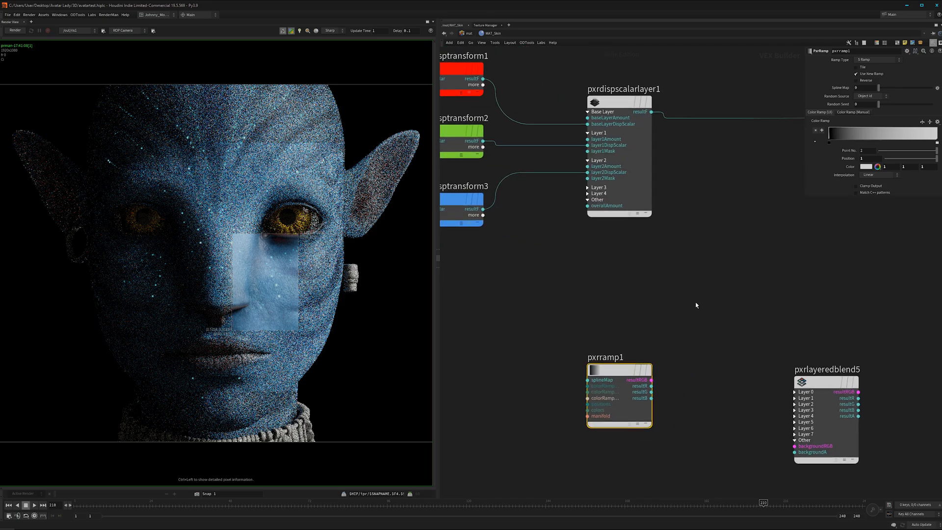
Step: Add a middle point to the color ramp at position 0.5 and set its color value to 0.5
left_click(884, 141)
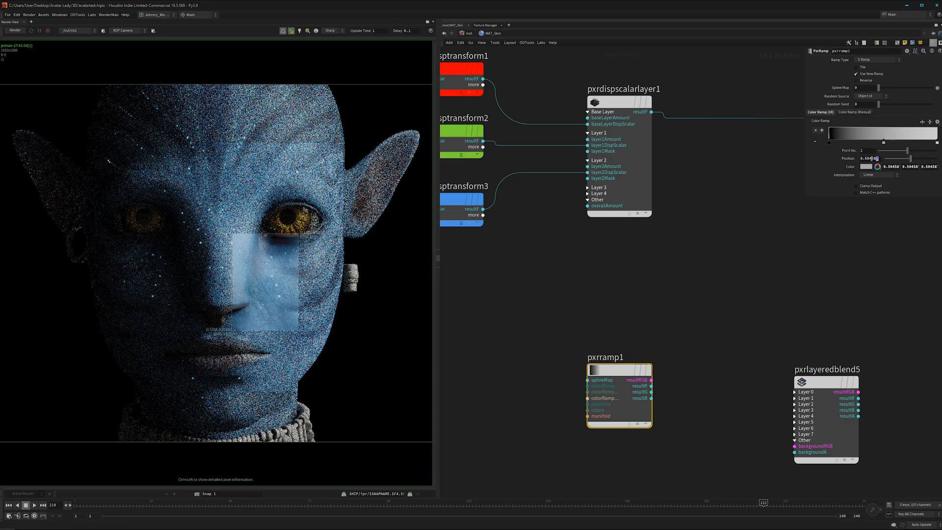
left_click_drag(872, 159, 867, 159)
key("BackSpace")
key("Return")
left_click(878, 167)
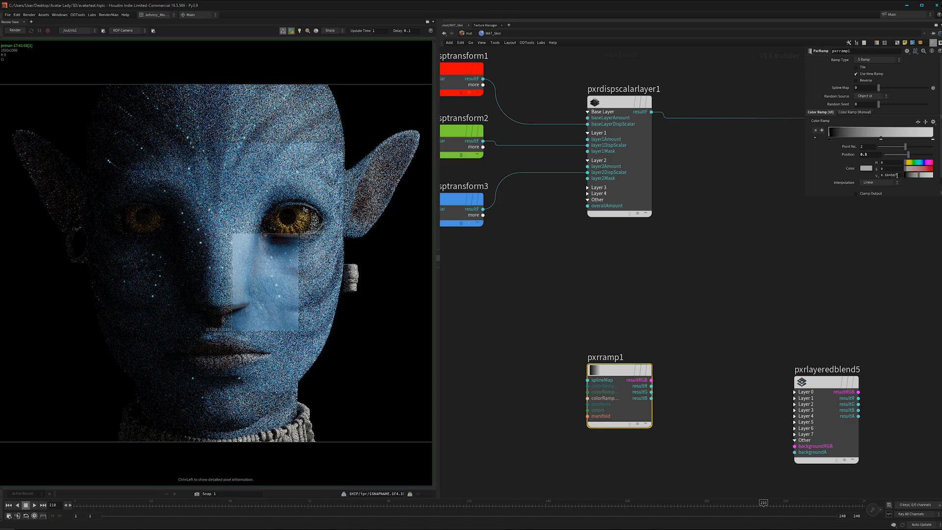
left_click(898, 175)
key("Return")
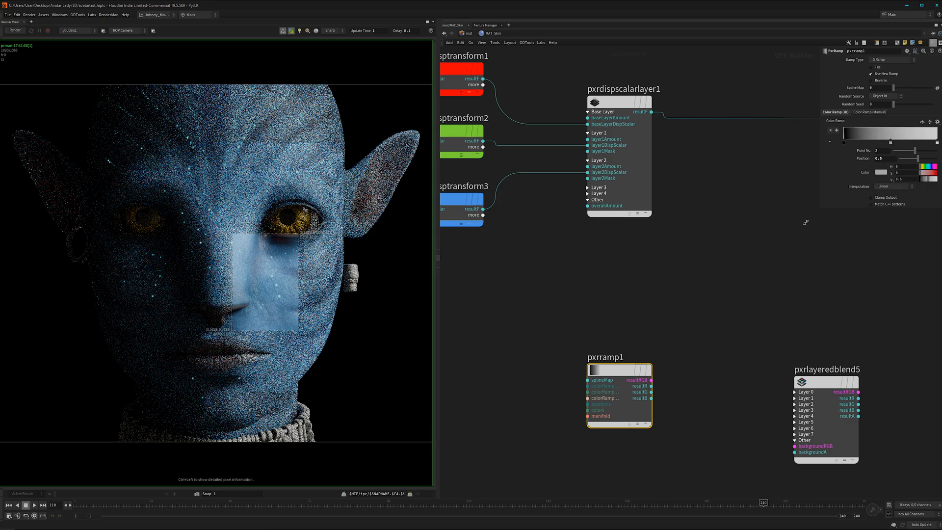
Step: Enlarge the parameter display and set the color value of the ramp's end point to 0.6
left_click_drag(821, 207, 724, 260)
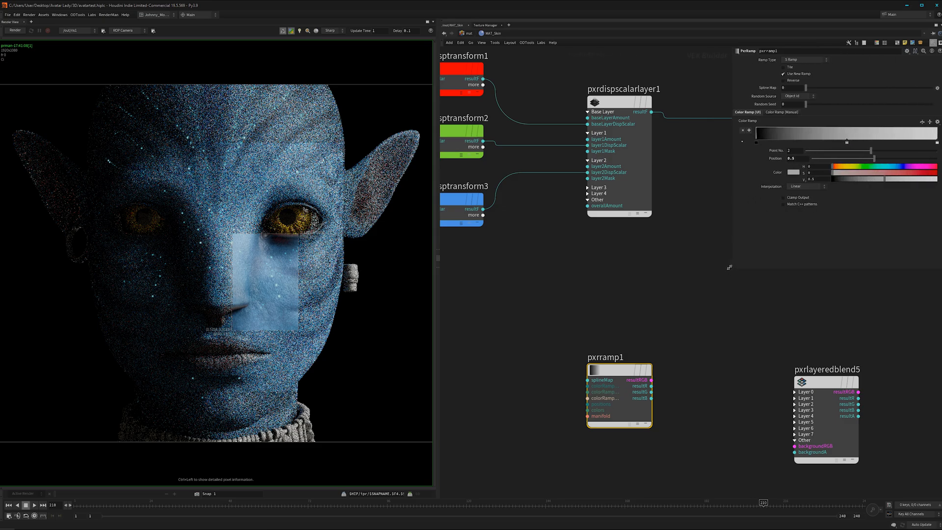
left_click(937, 142)
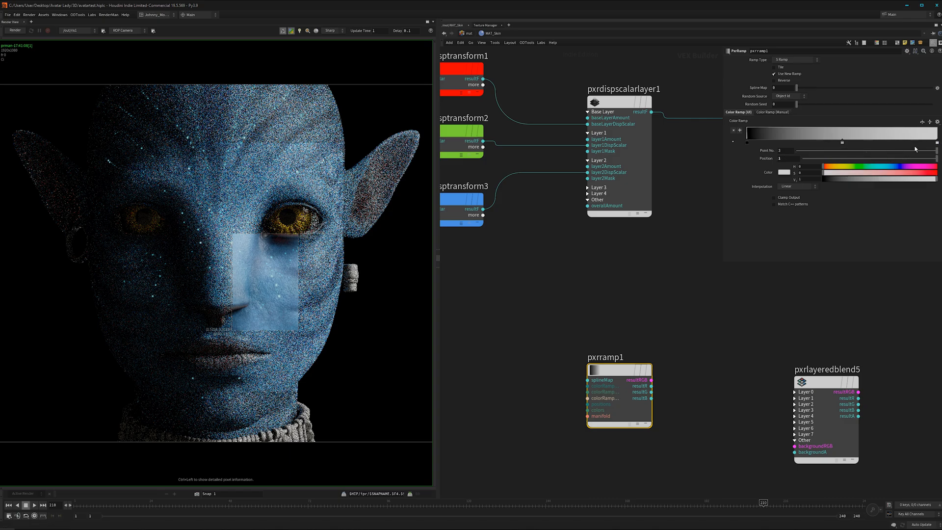
type("0.6")
key("Return")
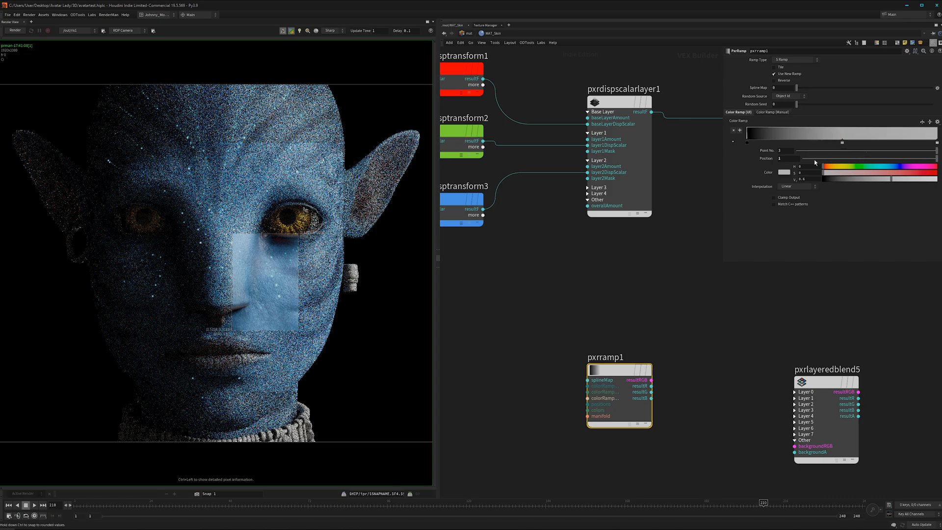
Step: Move the ramp node closer to the layered blend node
scroll(694, 336, "down", 4)
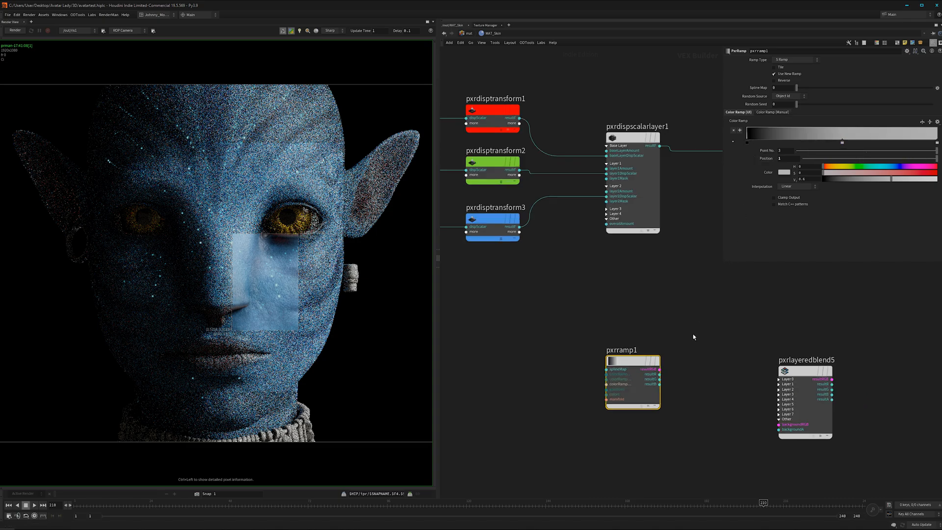
left_click_drag(572, 337, 632, 319)
middle_click_drag(590, 368, 602, 367)
scroll(584, 347, "down", 2)
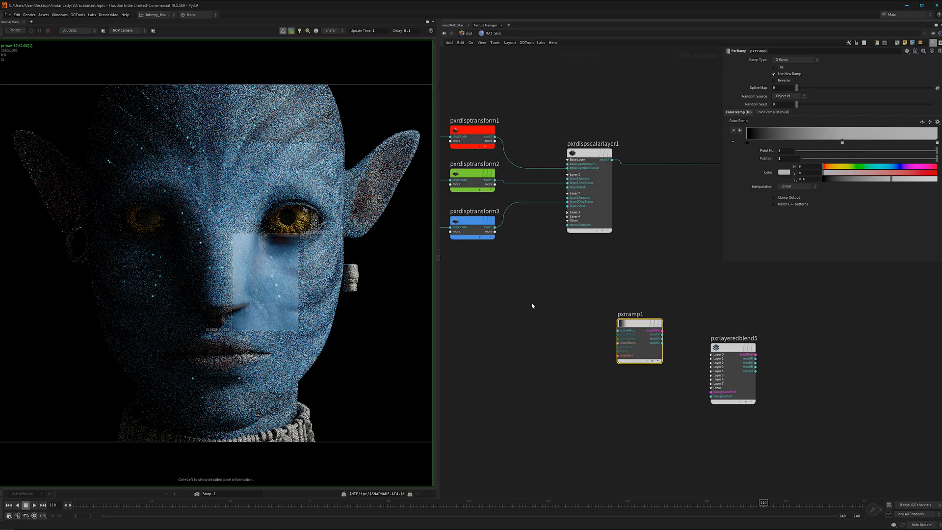
Step: Select pxrtexture2, the source of the displacement branch, to inspect its texture file settings
middle_click_drag(460, 156, 514, 168)
scroll(634, 314, "down", 5)
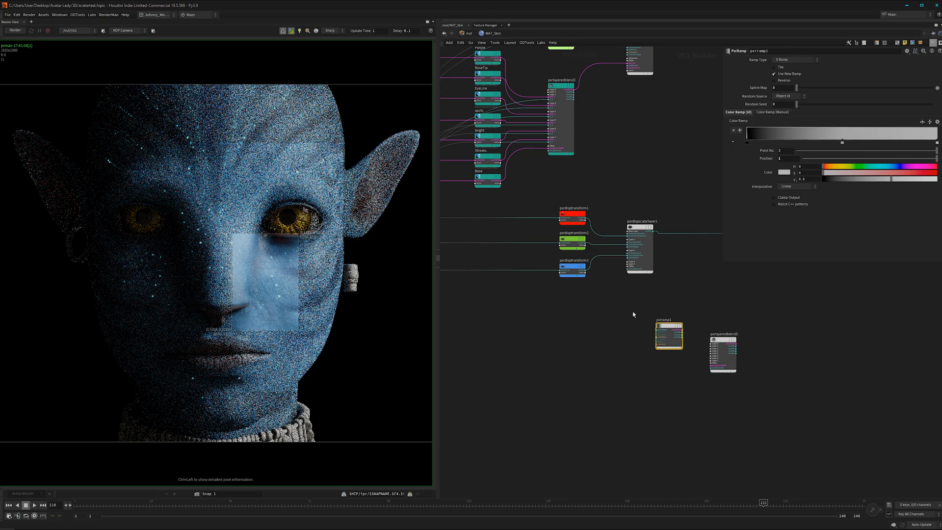
middle_click_drag(519, 296, 606, 378)
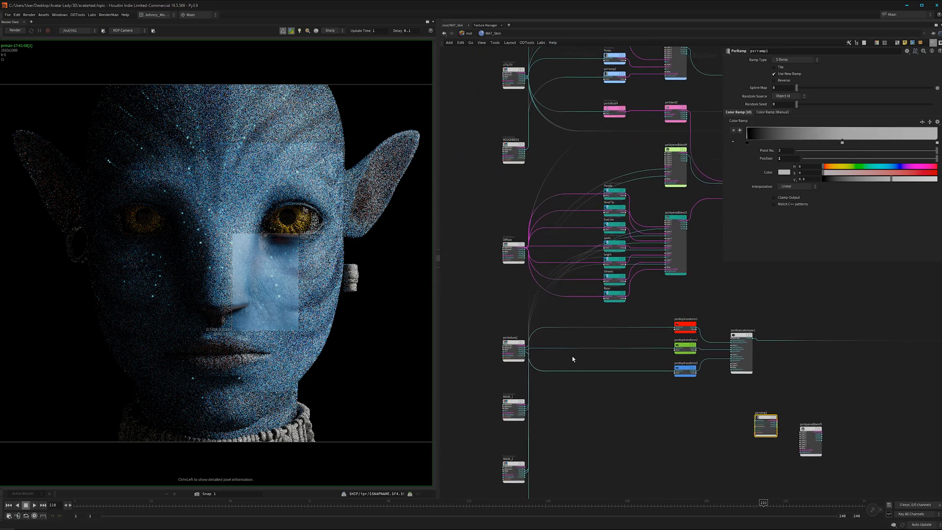
scroll(570, 357, "up", 4)
middle_click_drag(553, 365, 654, 363)
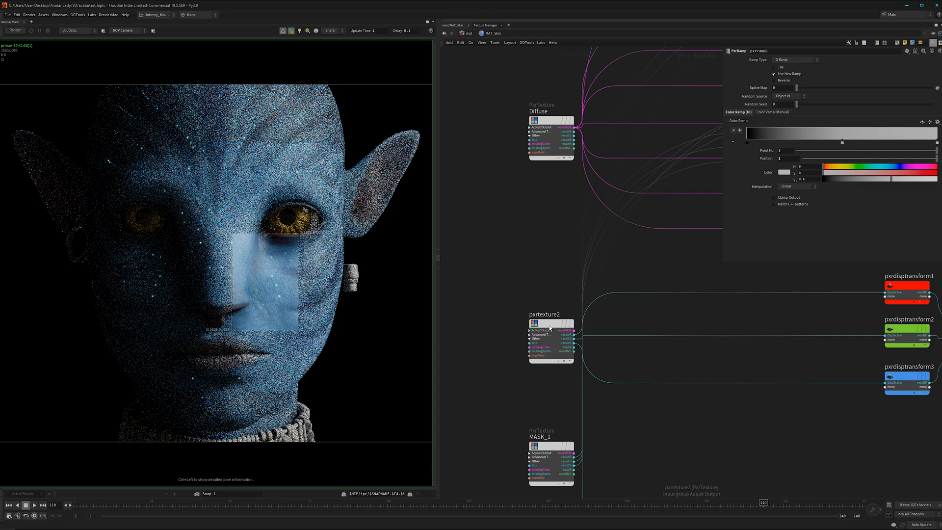
left_click(552, 327)
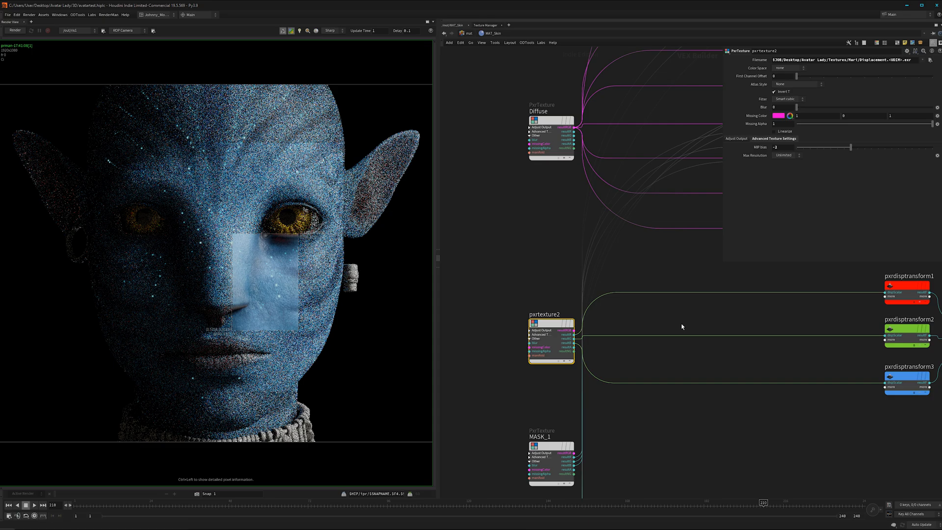
Step: Trace the displacement texture's outputs to the three transform nodes and select each transform in turn to compare their settings
middle_click_drag(679, 326, 591, 340)
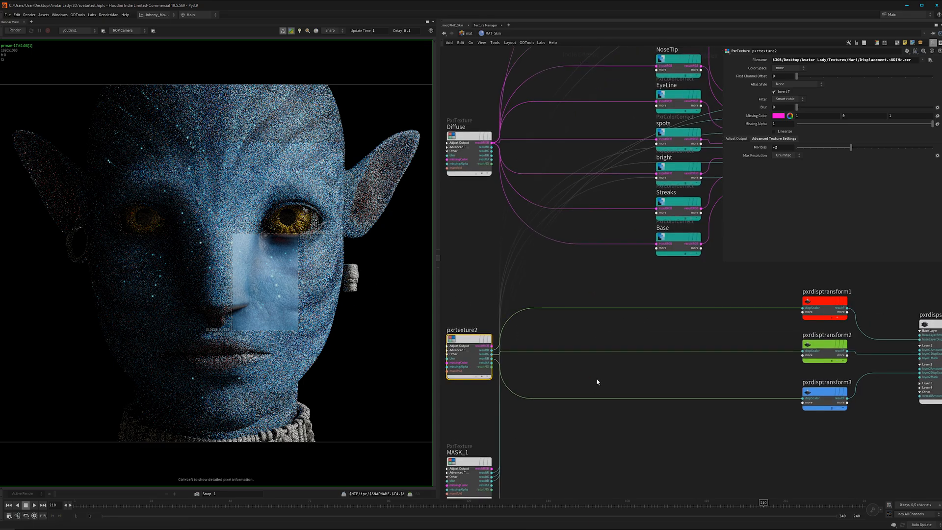
middle_click_drag(673, 355, 757, 337)
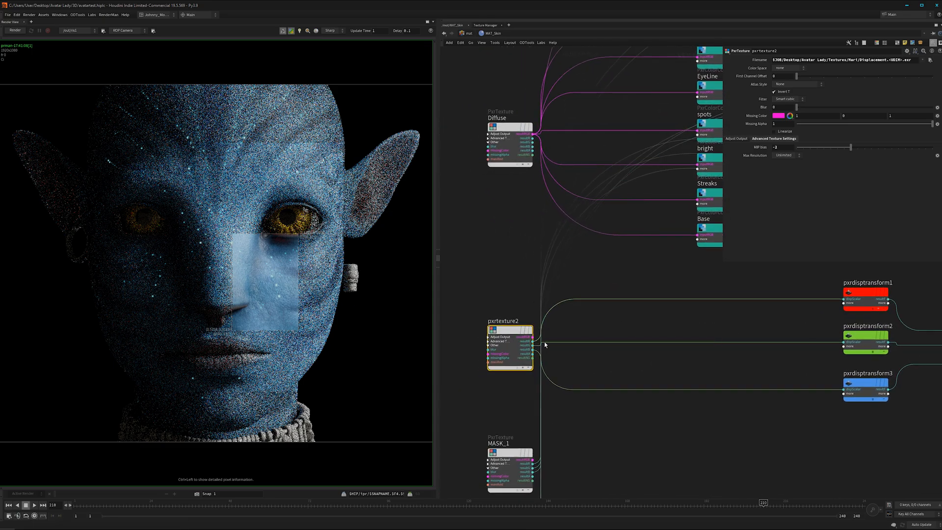
middle_click_drag(717, 374, 613, 401)
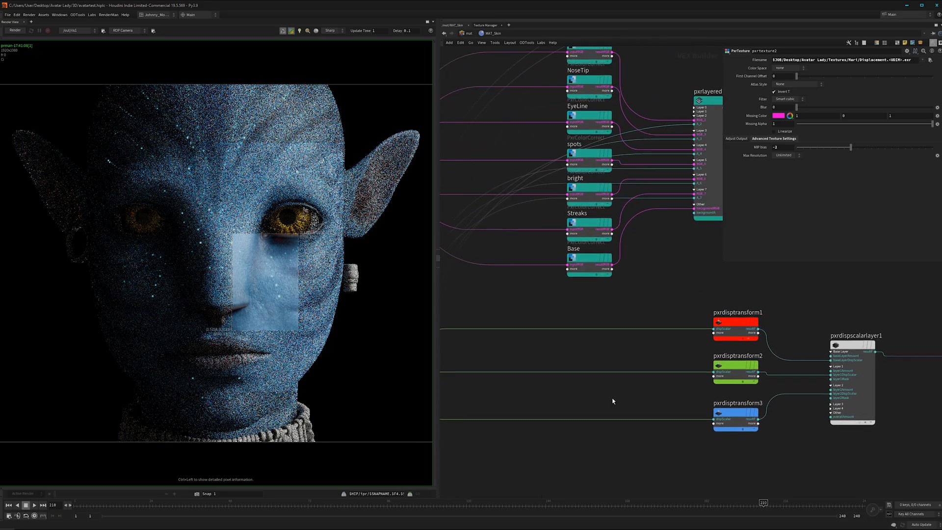
middle_click_drag(689, 349, 559, 333)
scroll(619, 346, "up", 1)
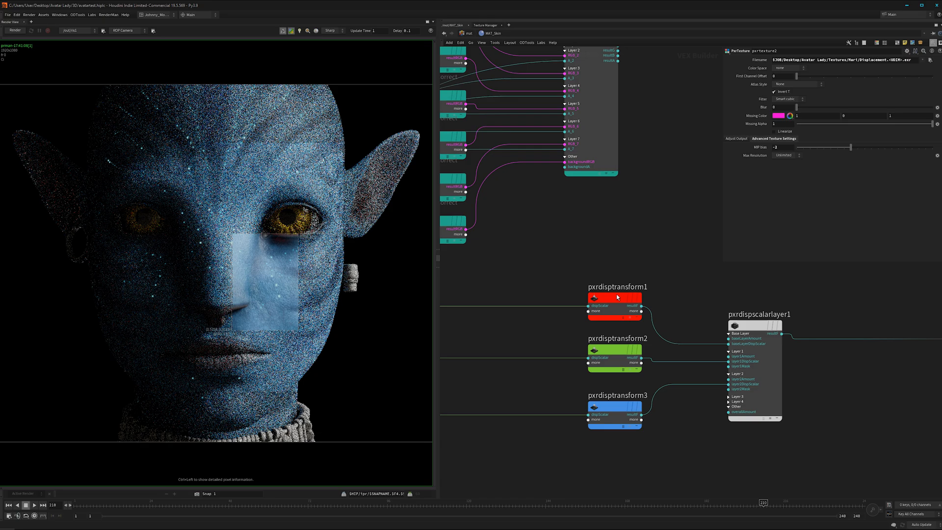
left_click(616, 295)
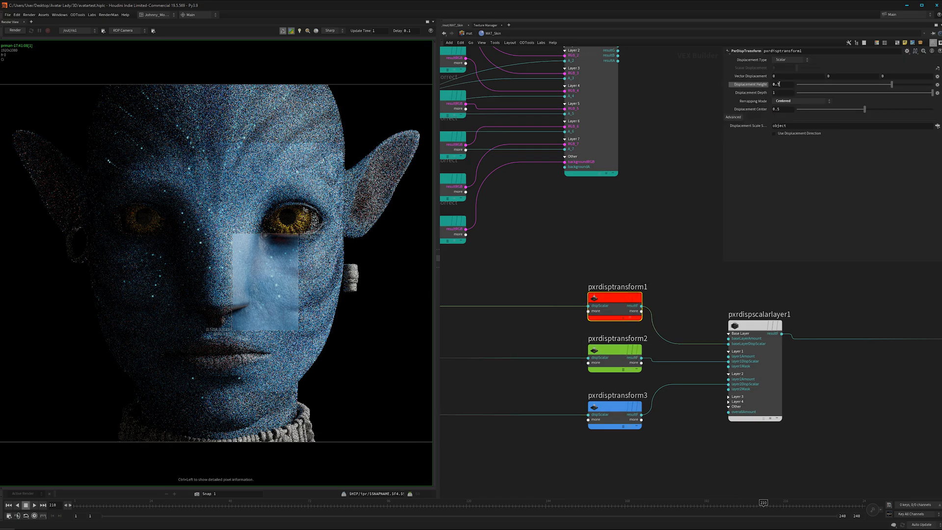
mouse_move(615, 350)
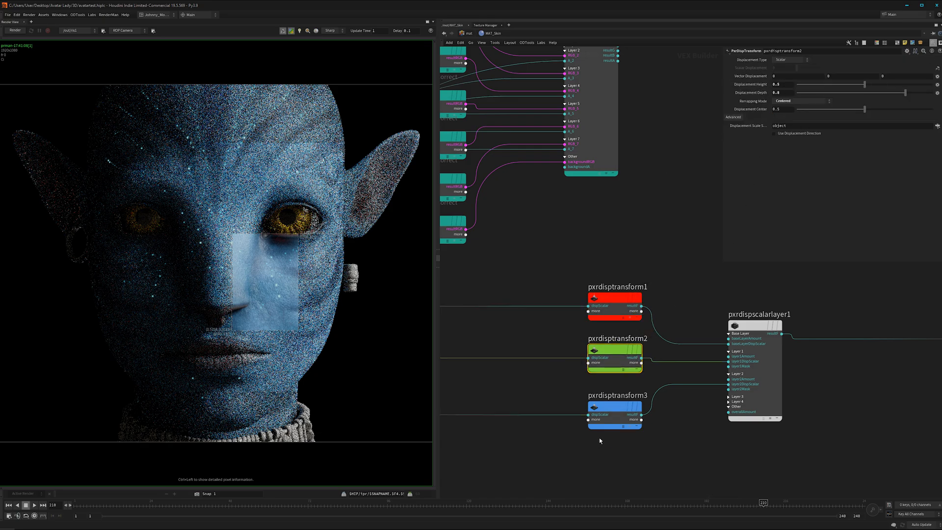
left_click(608, 410)
Step: Select pxrdisptransform1 again and examine its Displacement Height and Displacement Depth values
left_click(599, 293)
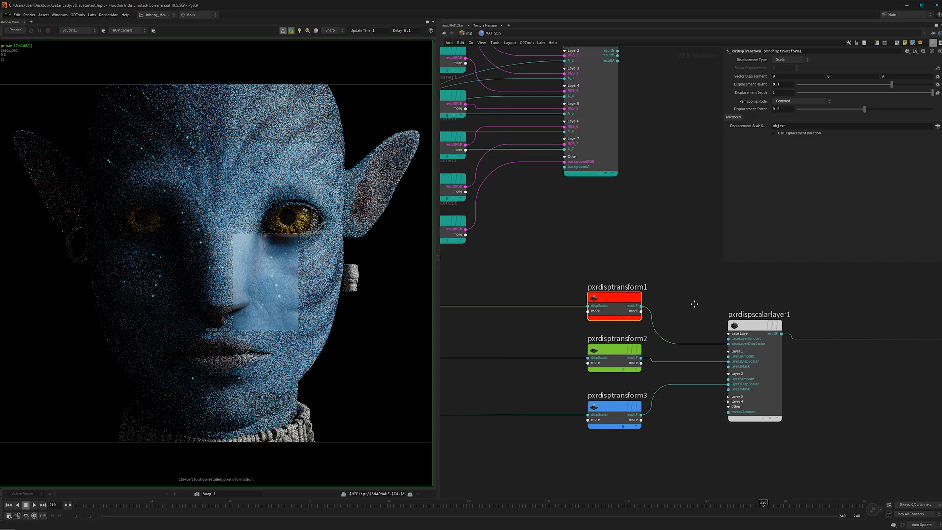
scroll(687, 300, "up", 3)
middle_click_drag(657, 311, 658, 298)
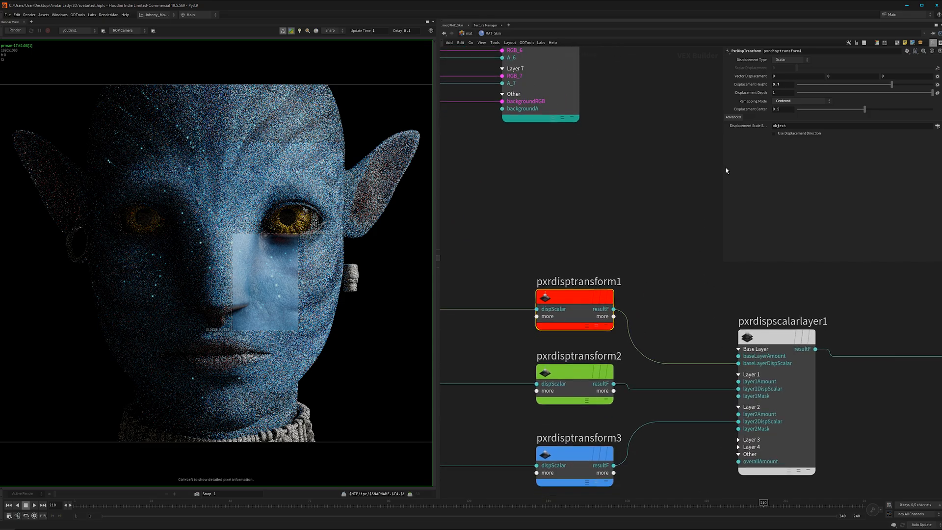
left_click(781, 92)
left_click(781, 85)
key("Return")
Step: Select pxrdisptransform2 and examine its Displacement Height and Displacement Depth values
mouse_move(689, 291)
middle_mouse_down()
mouse_move(682, 257)
mouse_move(663, 279)
mouse_move(673, 293)
middle_mouse_up()
left_click(538, 338)
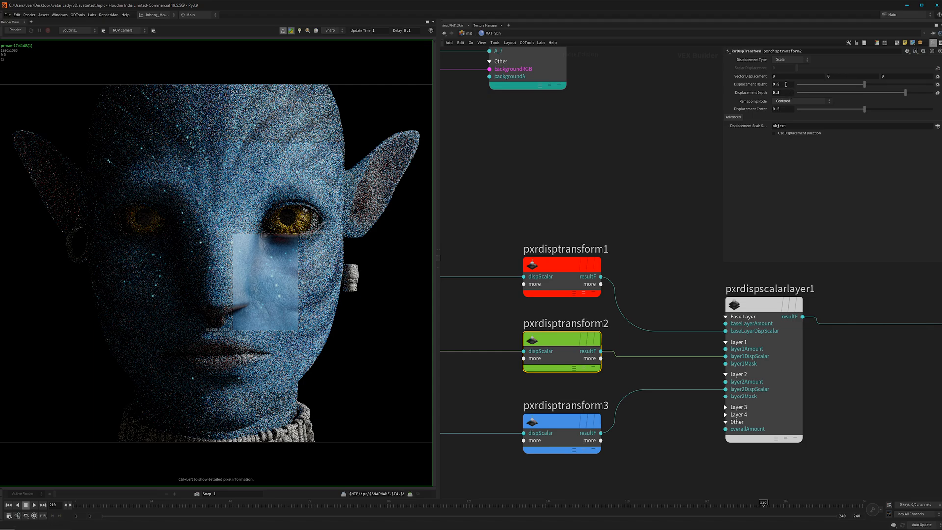
left_click(786, 84)
double_click(787, 85)
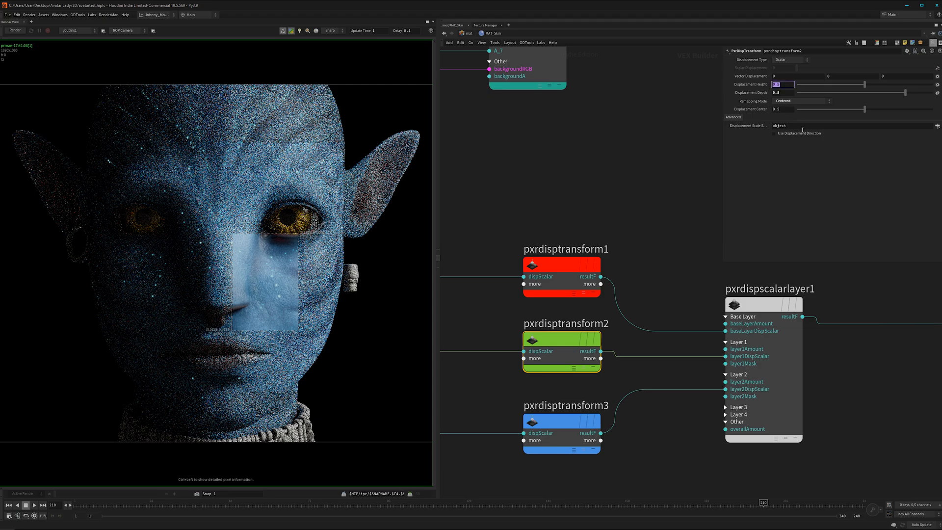
left_click(787, 94)
middle_click_drag(599, 418, 606, 377)
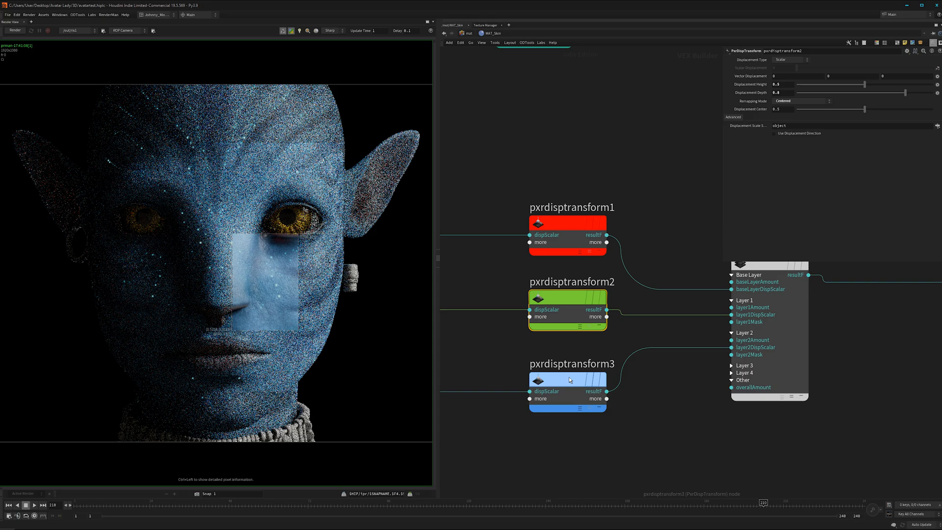
Step: Select pxrdisptransform3 and examine its Displacement Height value
left_click(569, 379)
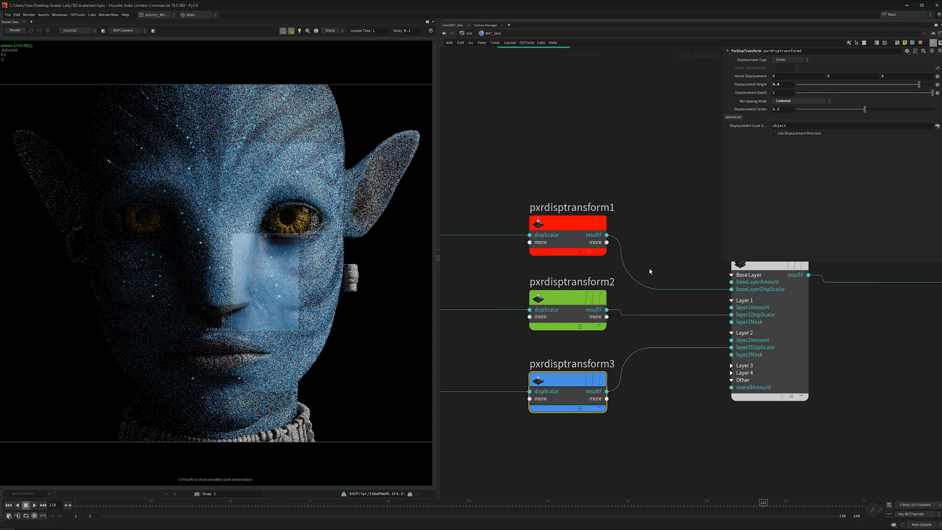
mouse_move(678, 387)
middle_mouse_down()
mouse_move(667, 401)
mouse_move(683, 389)
middle_mouse_up()
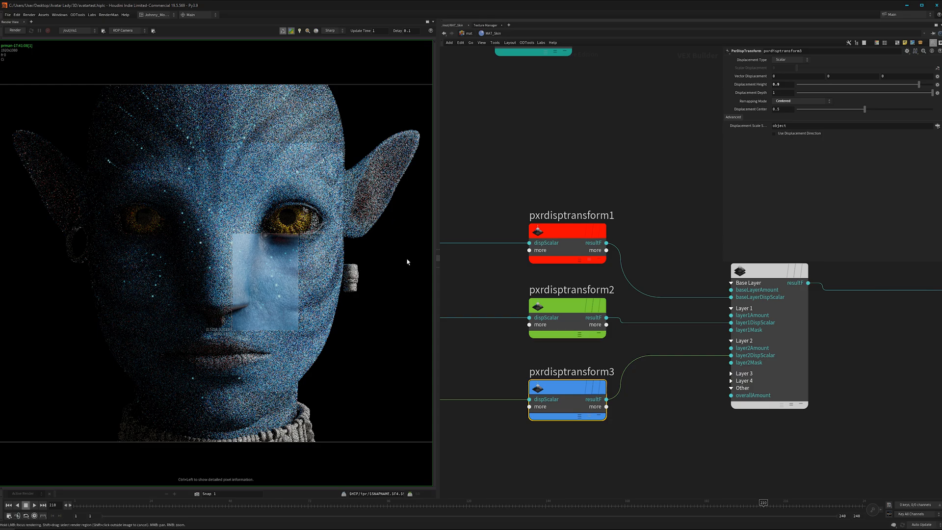
mouse_move(564, 399)
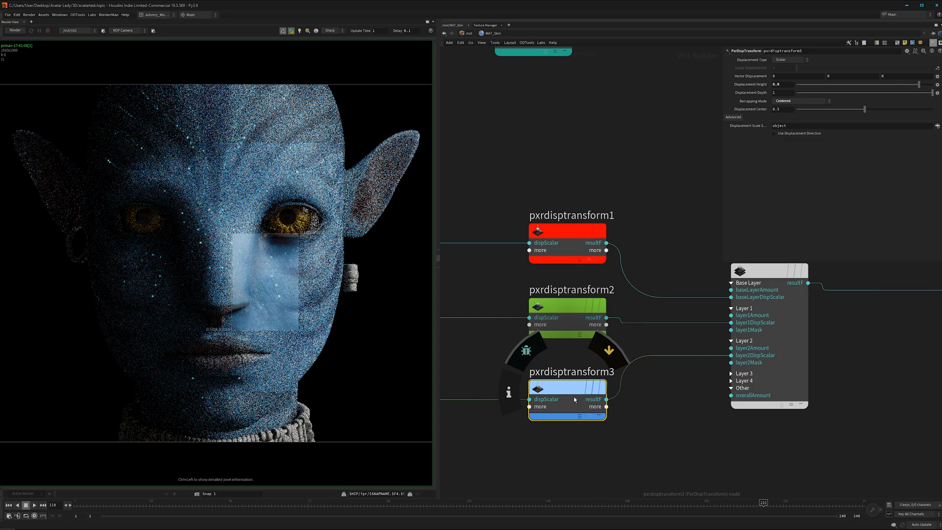
left_click(784, 86)
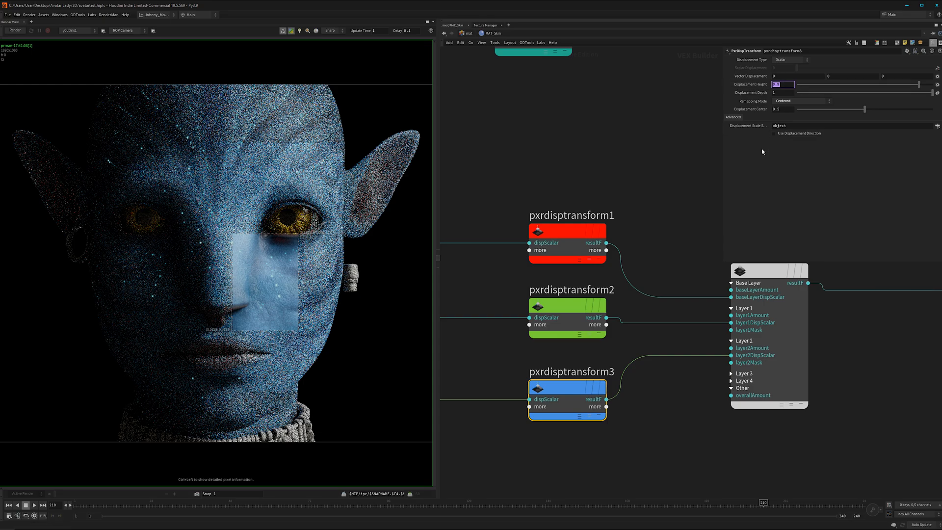
Step: Select pxrdispscalarlayer1 to inspect its Layer 1 gain, mask and operation, keeping the three connected transforms in view
middle_click_drag(622, 243, 539, 242)
middle_click_drag(658, 177, 586, 179)
left_click_drag(608, 139, 612, 446)
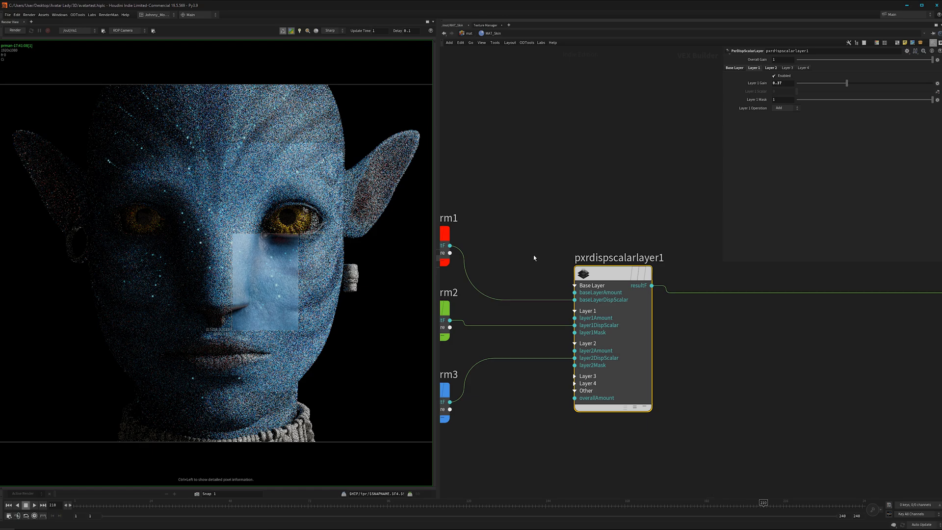
middle_click_drag(548, 256, 634, 236)
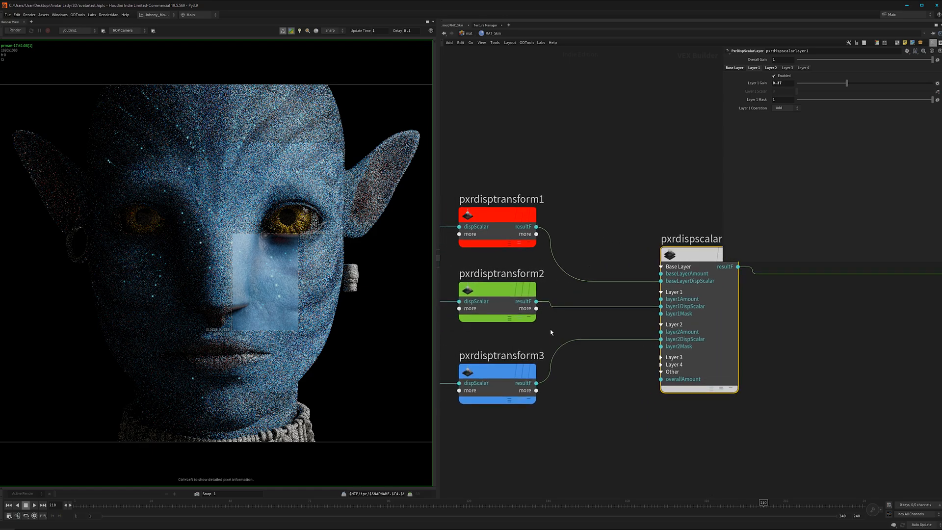
Step: Show the Base Layer settings of pxrdispscalarlayer1 and examine its gain, keeping the three transforms in view
left_click_drag(552, 331, 453, 287)
middle_click_drag(715, 199, 652, 212)
left_click(642, 267)
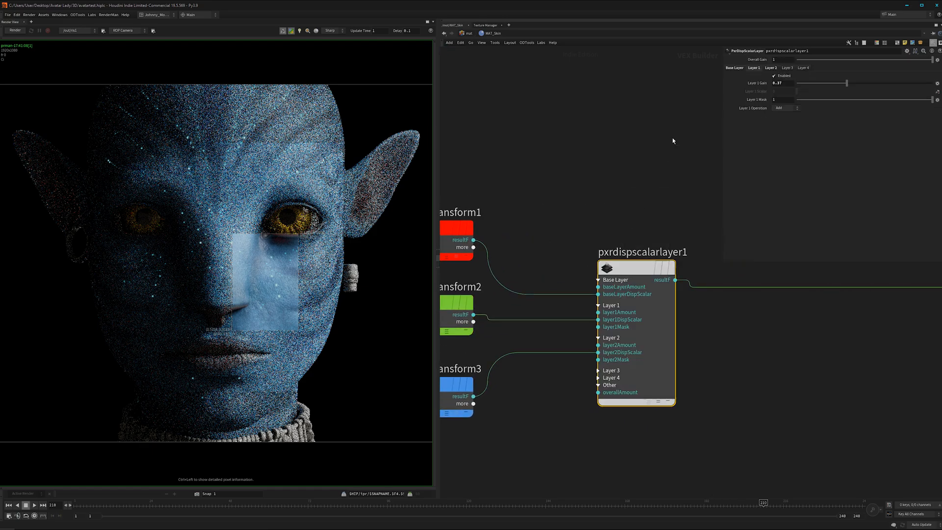
left_click(737, 69)
middle_click_drag(641, 177, 683, 183)
scroll(619, 205, "down", 2)
middle_click_drag(612, 216, 623, 222)
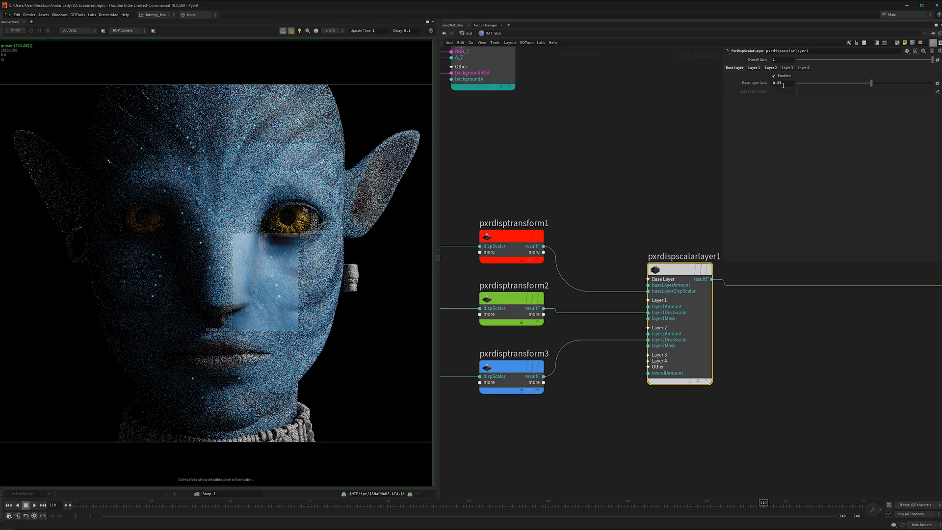
Step: Inspect pxrdisptransform2, followed by the Layer 1 settings it feeds on pxrdispscalarlayer1
left_click_drag(589, 189, 471, 273)
left_click(541, 296)
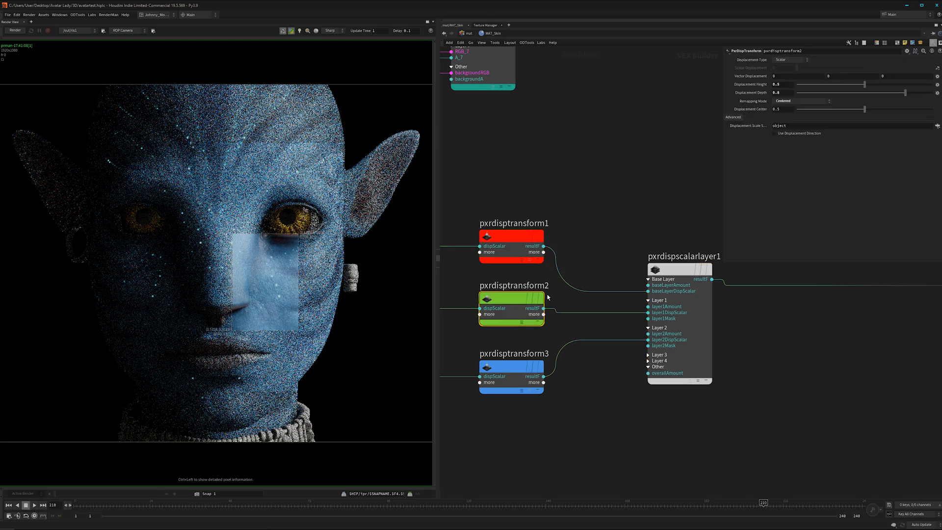
left_click(674, 272)
left_click(753, 67)
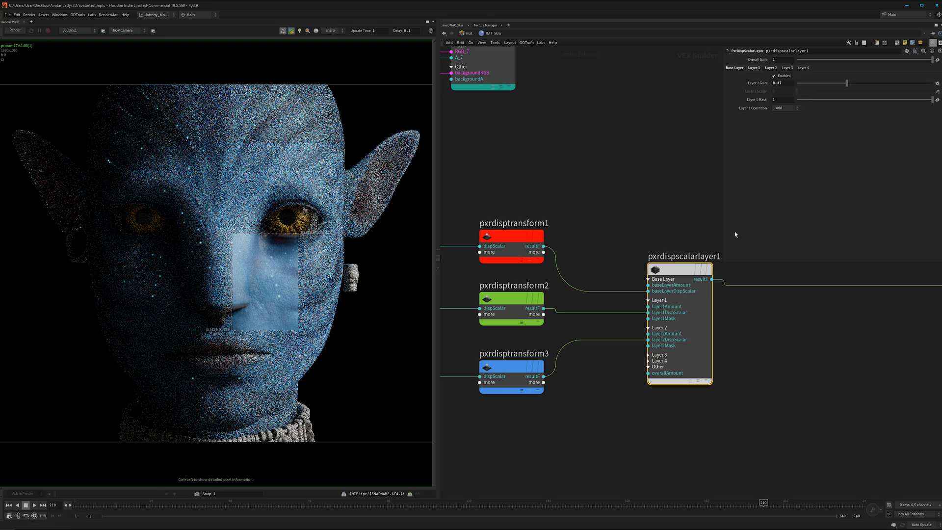
middle_click_drag(635, 220, 622, 213)
middle_click_drag(619, 215, 619, 215)
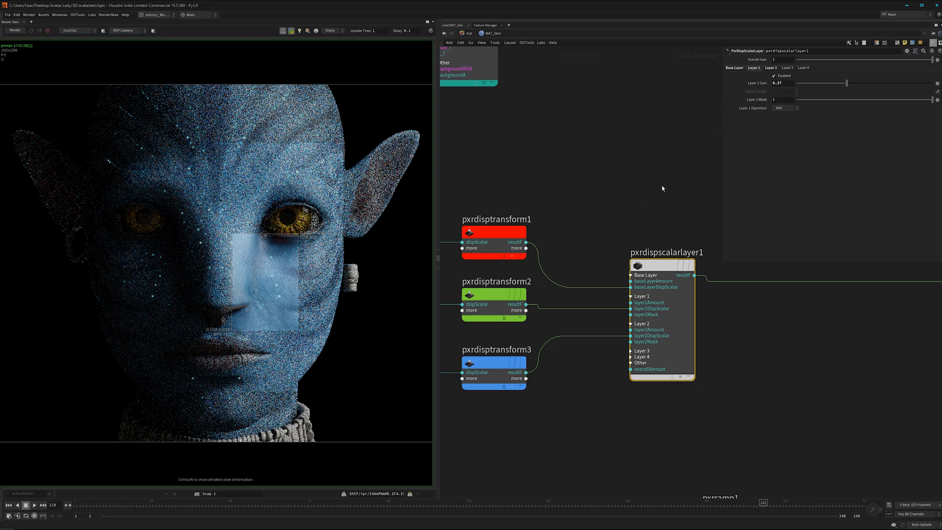
Step: Inspect pxrdisptransform3, followed by the Layer 2 settings it feeds on pxrdispscalarlayer1
middle_click_drag(535, 332, 546, 291)
left_click(508, 255)
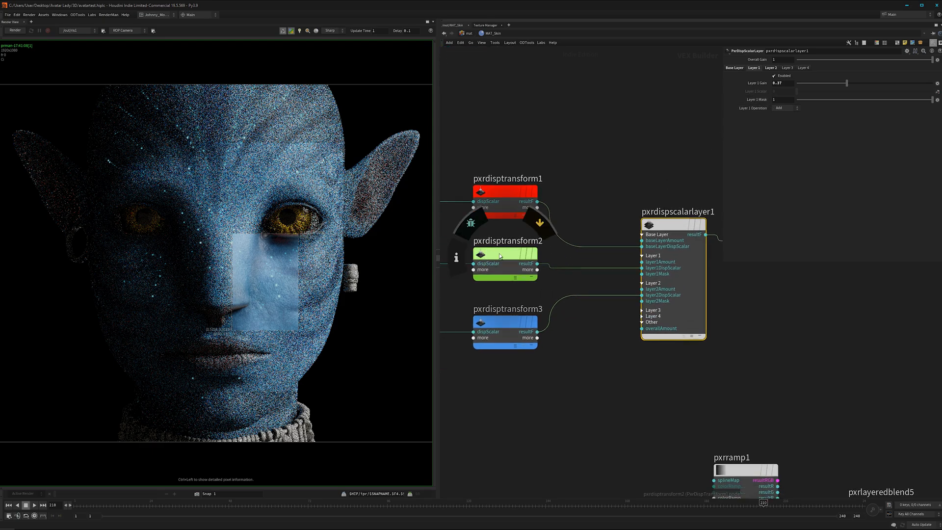
left_click(505, 322)
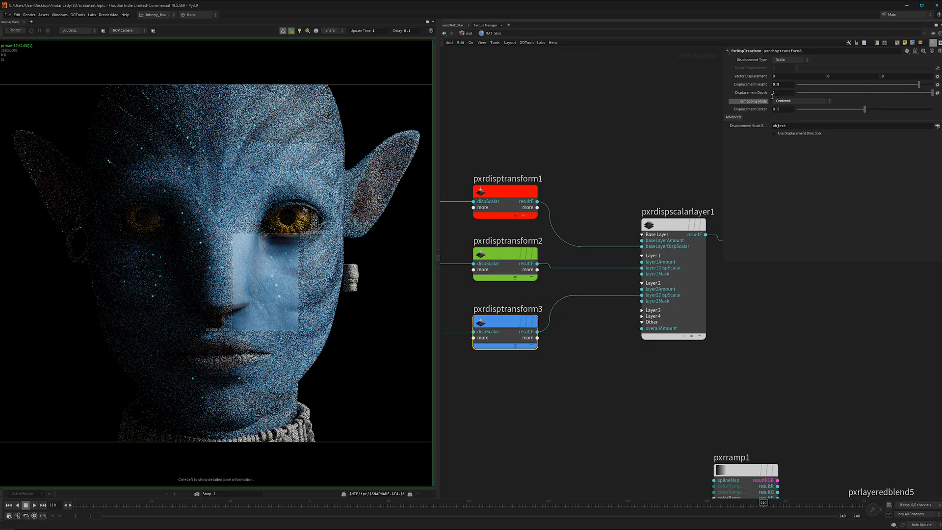
left_click(674, 224)
left_click(772, 67)
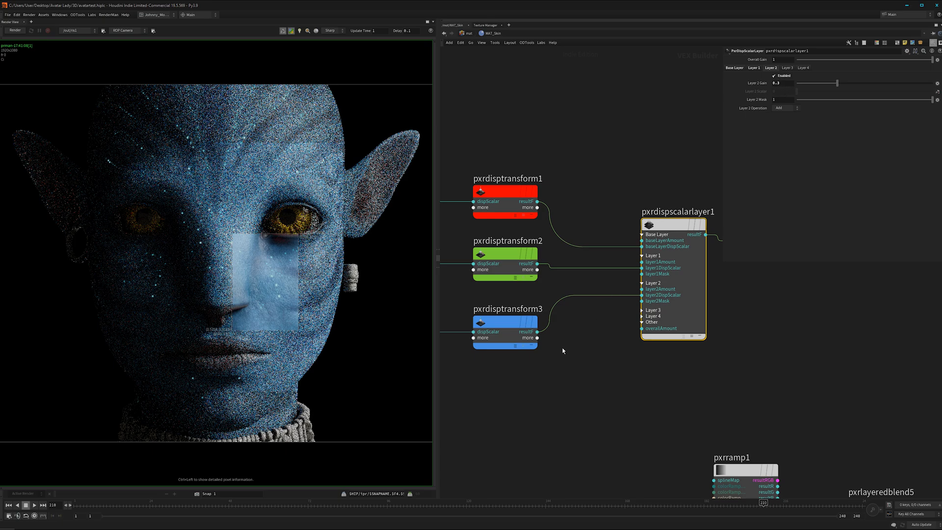
Step: Trace the pxrdispscalarlayer1 output along its connection to the pxrdisplace1 node
middle_click_drag(583, 399, 595, 379)
scroll(616, 339, "down", 2)
middle_click_drag(719, 340, 657, 355)
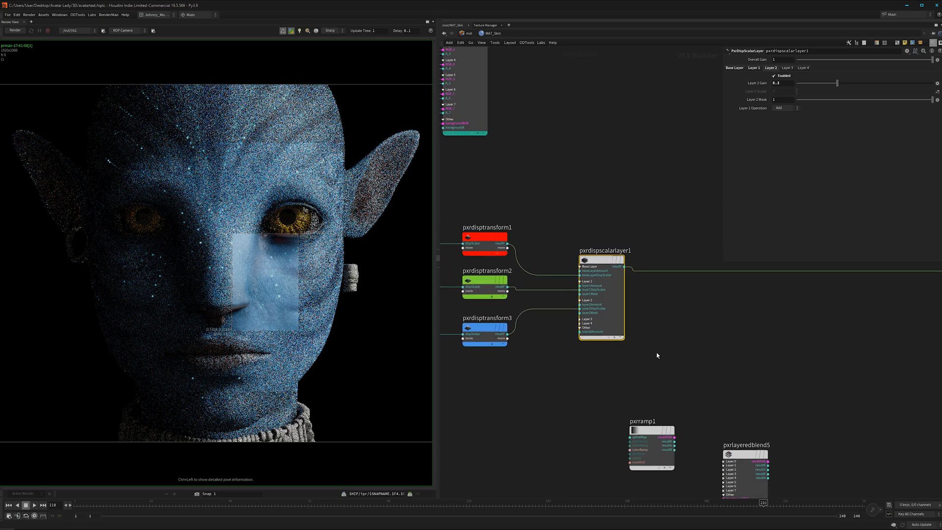
scroll(685, 323, "down", 3)
middle_click_drag(791, 343, 534, 350)
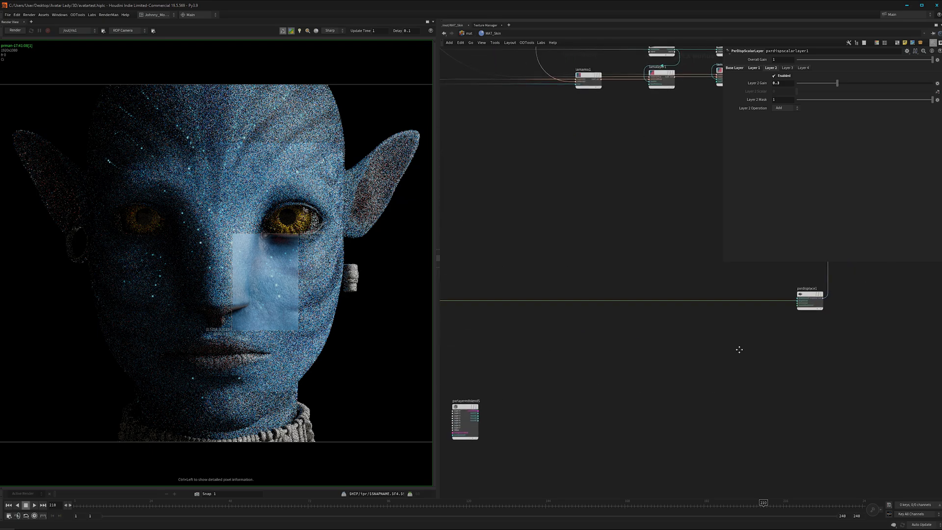
middle_click_drag(739, 349, 676, 359)
scroll(775, 301, "up", 1)
scroll(775, 301, "up", 1)
left_click_drag(729, 307, 729, 307)
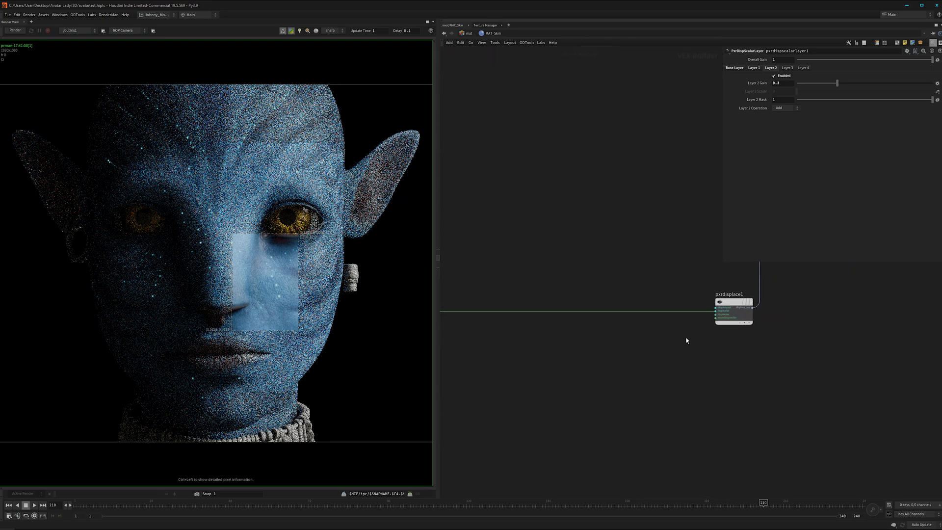
Step: Move pxrramp1 closer to the scalar layer node and place two copies of it in a column below
scroll(652, 345, "down", 5)
middle_click_drag(589, 355, 676, 309)
scroll(514, 390, "up", 5)
middle_click_drag(560, 326, 643, 359)
left_click_drag(619, 323, 613, 418)
scroll(564, 370, "up", 3)
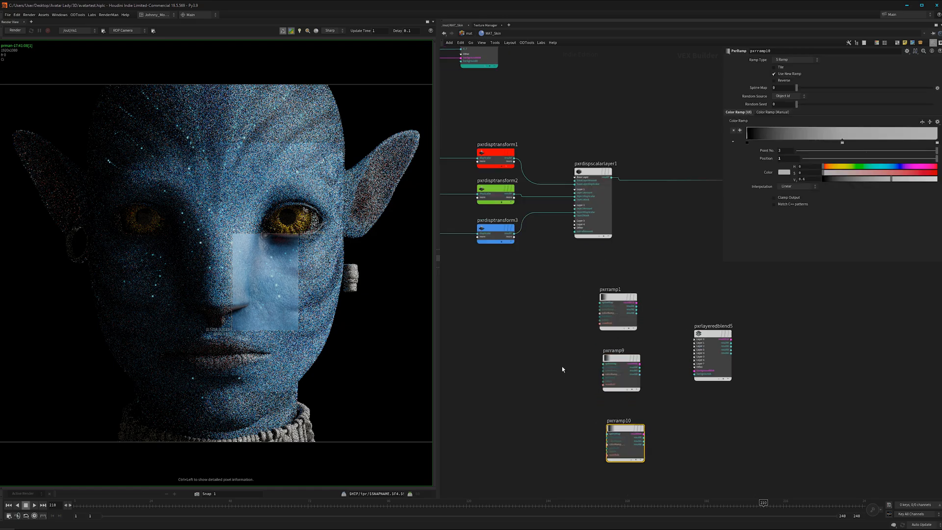
Step: Colour the pxrramp1 node red to match pxrdisptransform1
middle_click_drag(573, 307, 533, 280)
left_click_drag(540, 237, 628, 300)
key("c")
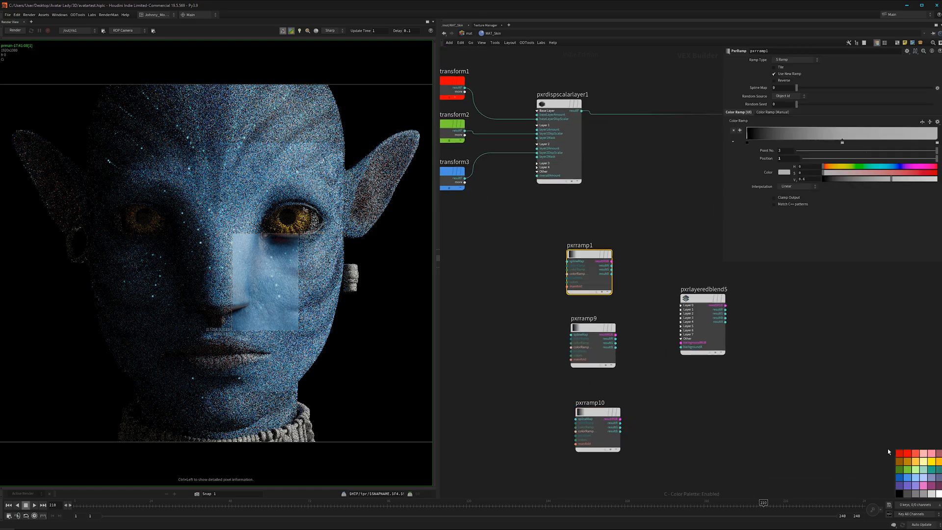
left_click(906, 453)
scroll(495, 252, "down", 3)
middle_click_drag(478, 166, 553, 181)
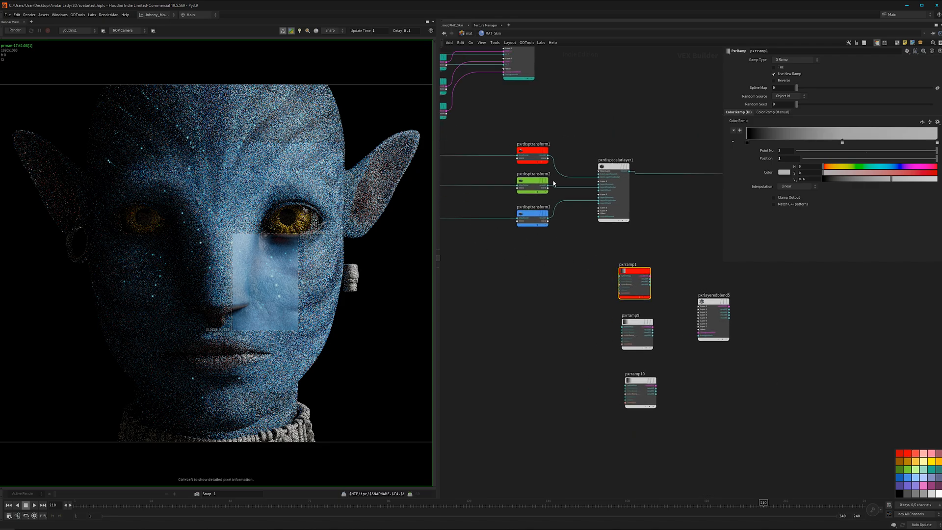
Step: Colour pxrramp9 green and pxrramp10 blue to match pxrdisptransform2 and pxrdisptransform3
scroll(608, 320, "up", 2)
middle_click_drag(608, 320, 557, 312)
left_click(590, 325)
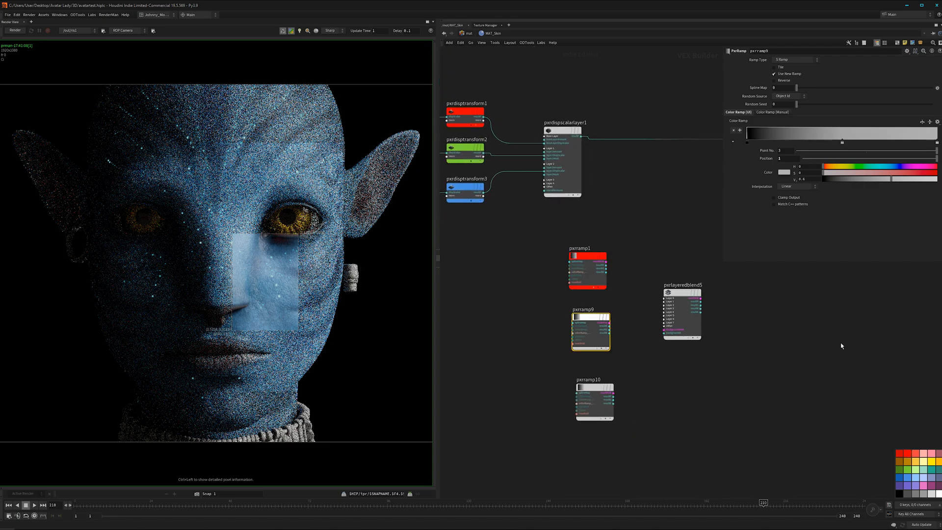
left_click(915, 470)
left_click_drag(648, 367, 554, 421)
left_click(907, 470)
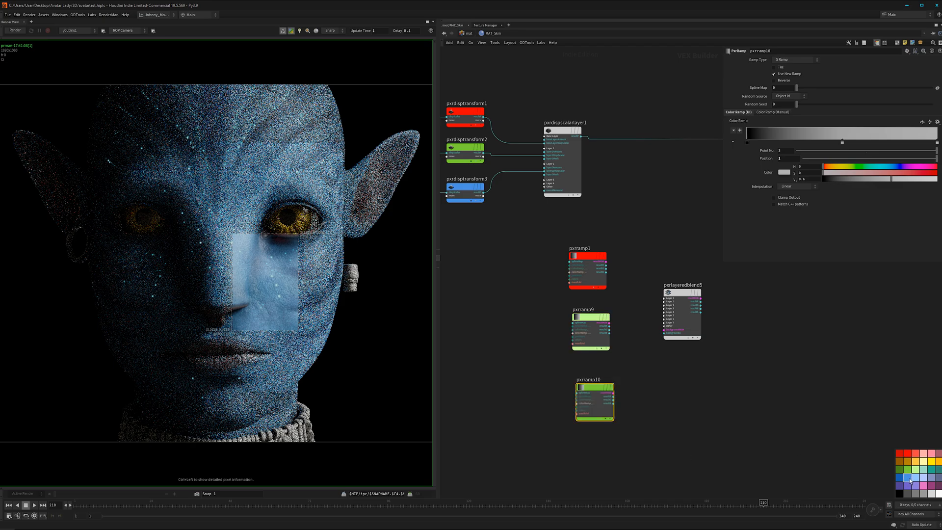
left_click(592, 331)
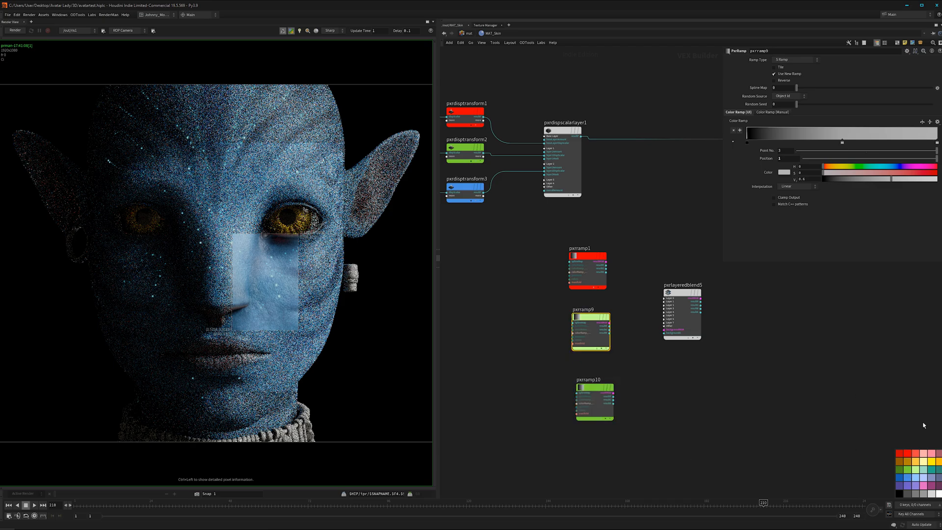
left_click(907, 470)
left_click_drag(646, 379, 562, 452)
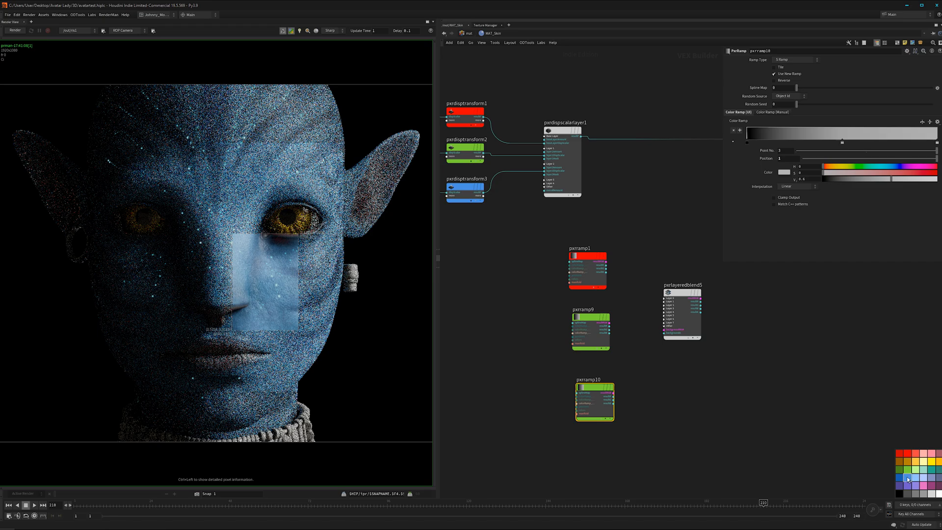
left_click(907, 478)
Step: Move pxrlayeredblend5 farther away from the three coloured ramps
middle_click_drag(692, 384, 627, 394)
scroll(644, 386, "up", 1)
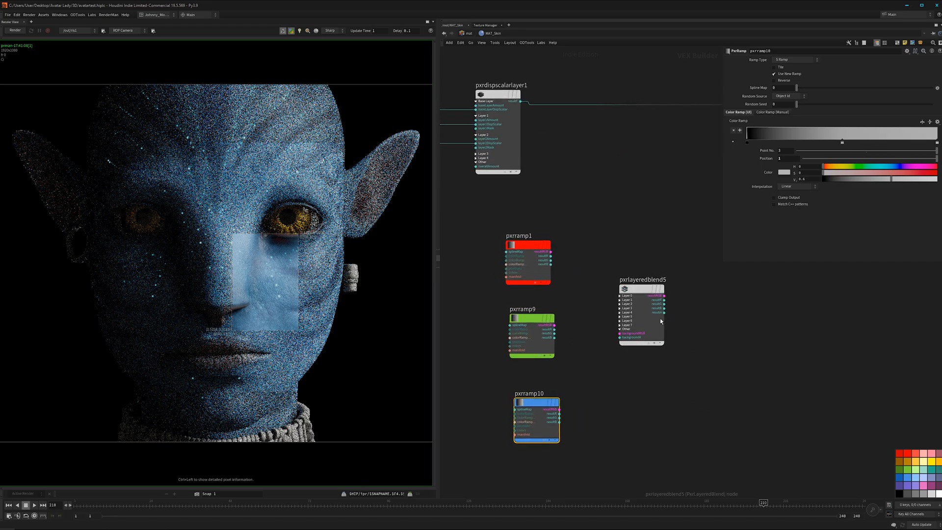
left_click_drag(642, 293, 707, 310)
scroll(605, 296, "down", 2)
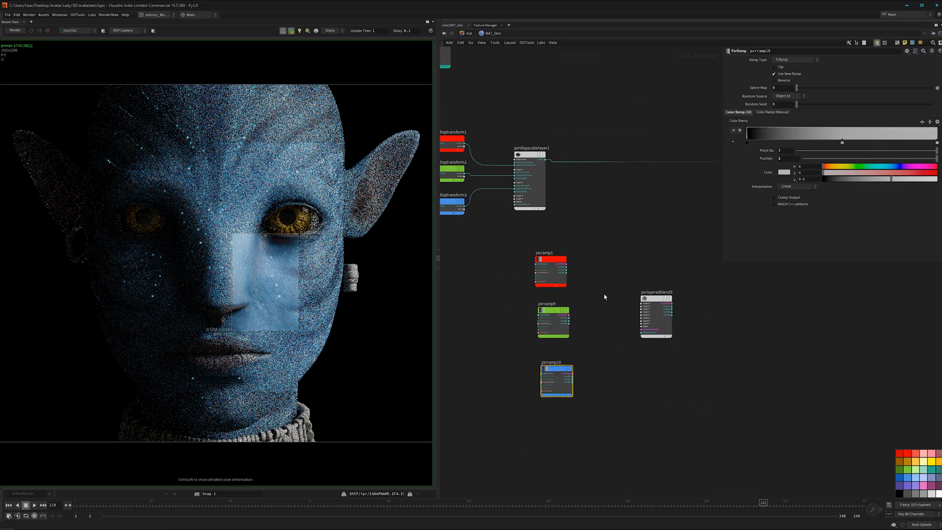
middle_click_drag(607, 310, 610, 315)
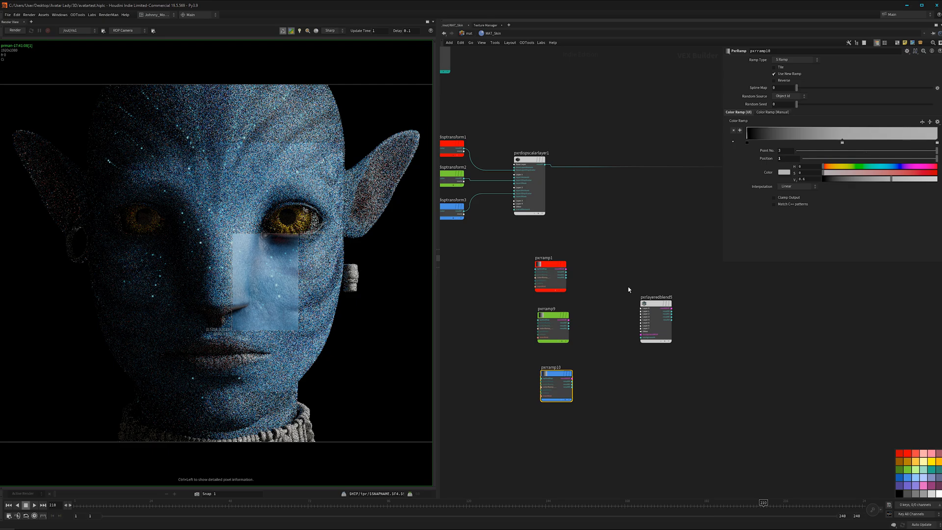
mouse_move(598, 306)
middle_mouse_down()
mouse_move(612, 307)
mouse_move(596, 307)
middle_mouse_up()
scroll(602, 306, "up", 2)
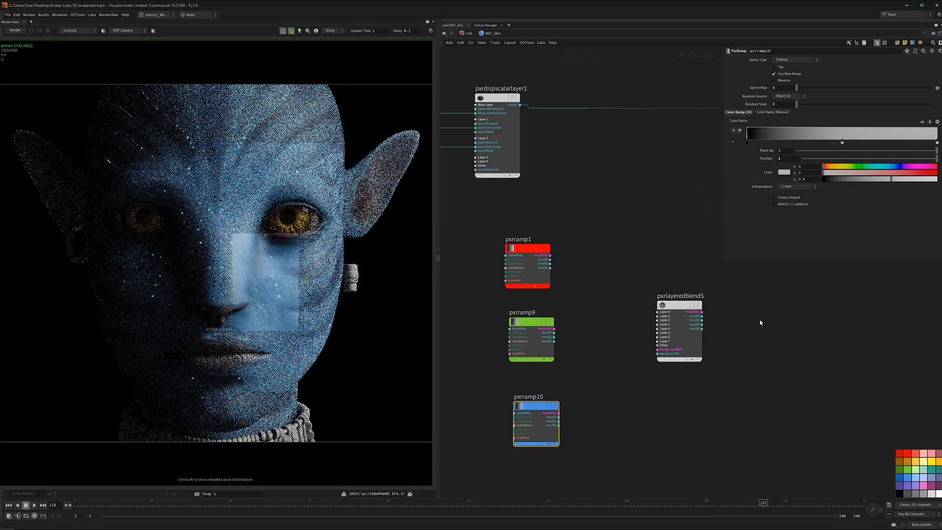
Step: Compare the layer settings of pxrdispscalarlayer1 and pxrlayeredblend5, and review the ramps beside the full displacement network
middle_click_drag(759, 323, 740, 325)
left_click(479, 102)
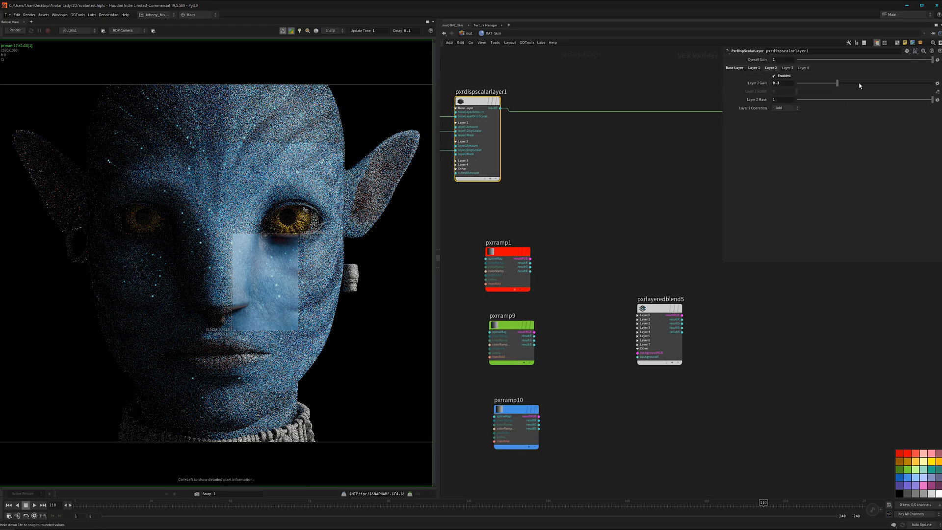
left_click_drag(710, 274, 664, 374)
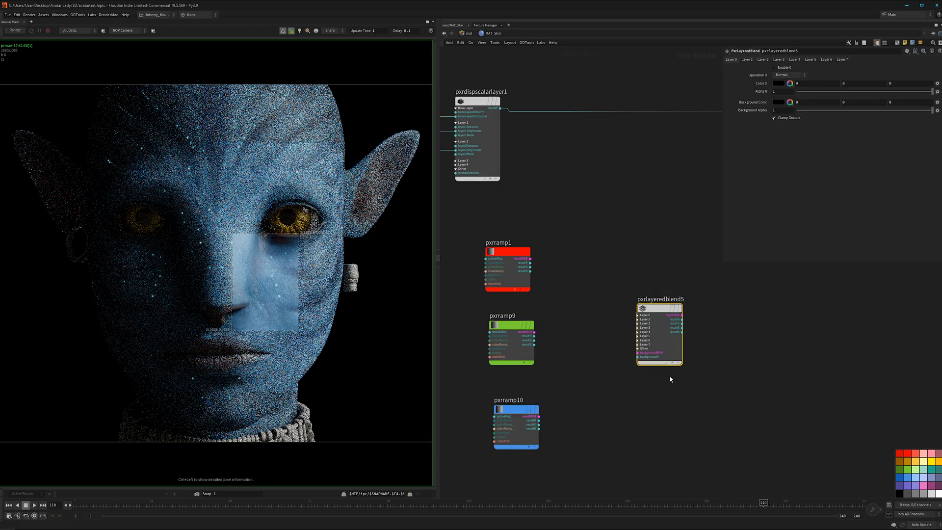
middle_click_drag(591, 357, 624, 365)
scroll(633, 358, "up", 2)
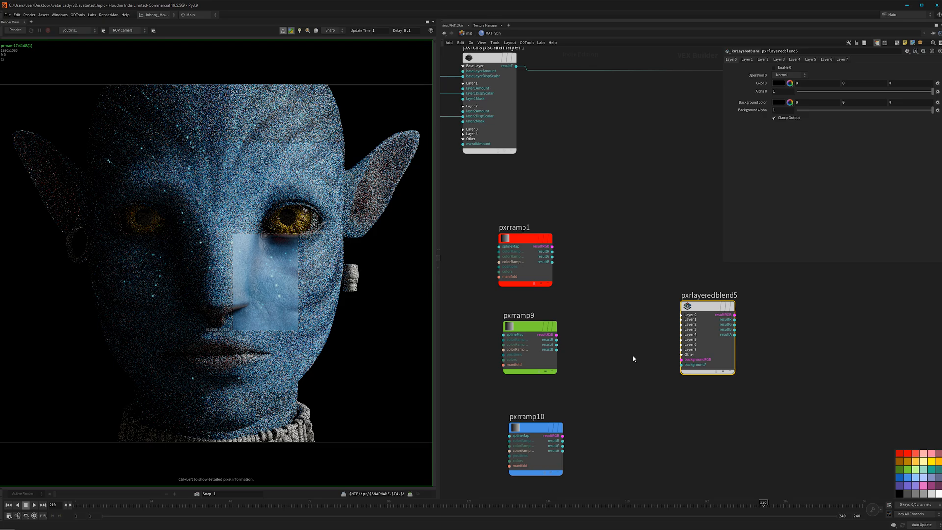
scroll(633, 359, "down", 5)
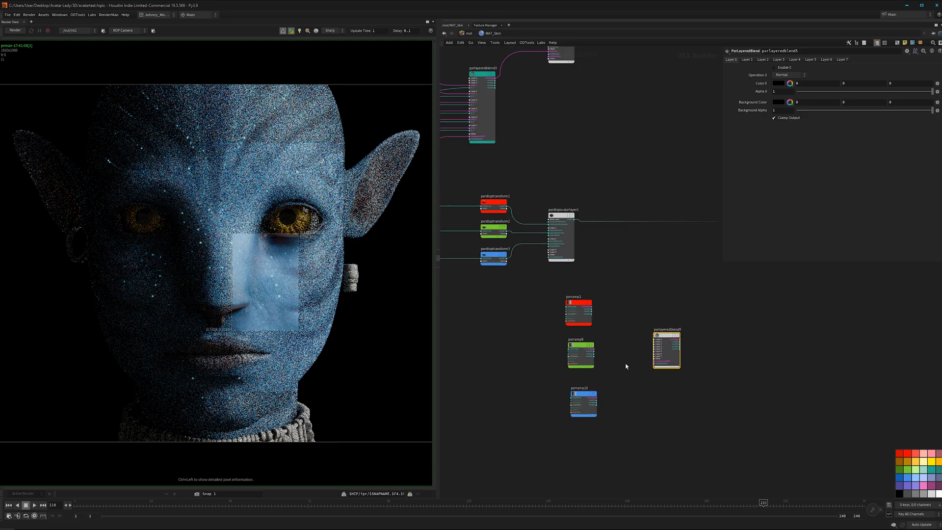
middle_click_drag(563, 348, 603, 366)
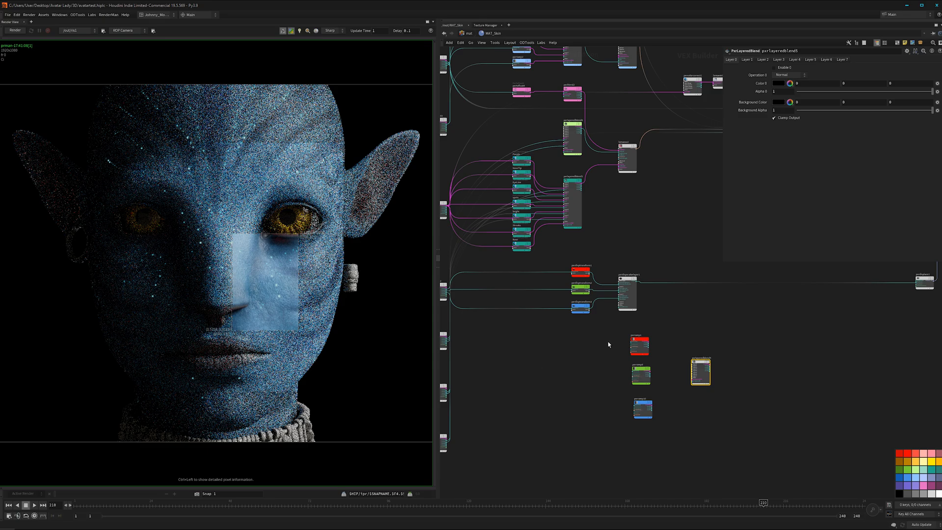
scroll(600, 349, "down", 1)
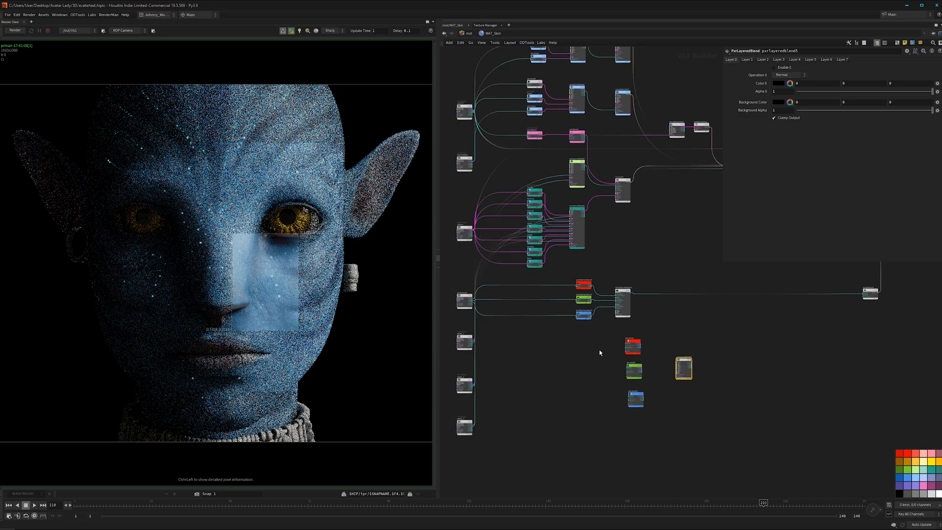